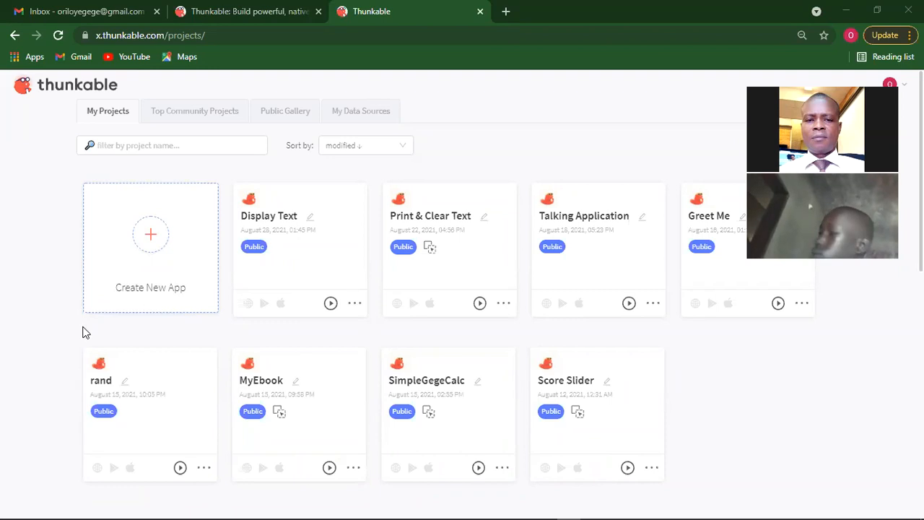
Step: Create a new public project named PhotoBook with the drag and drop interface option enabled
{"action": "left_click", "coordinate": [154, 238]}
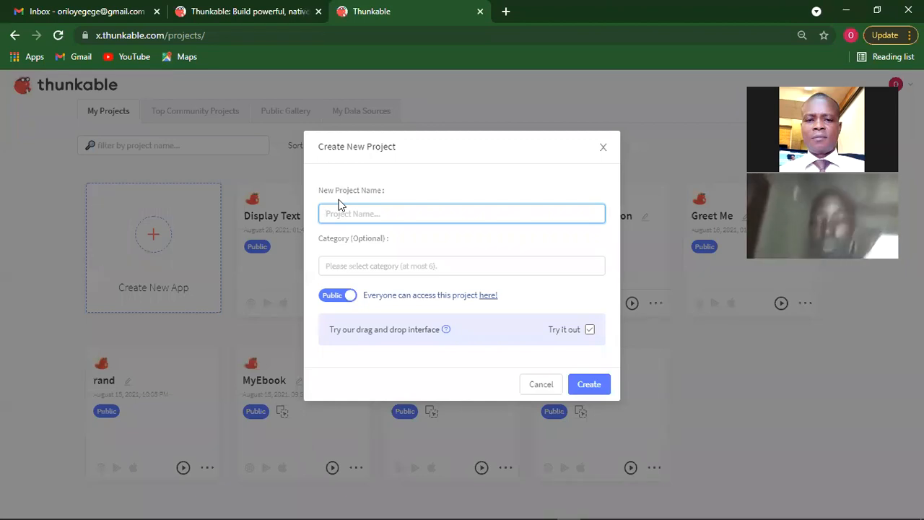
{"action": "type", "text": "Photo"}
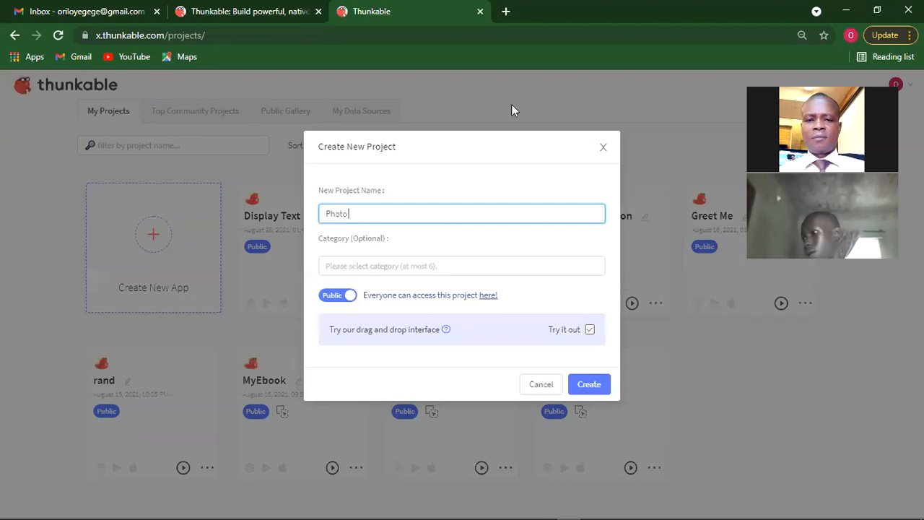
{"action": "type", "text": "Book"}
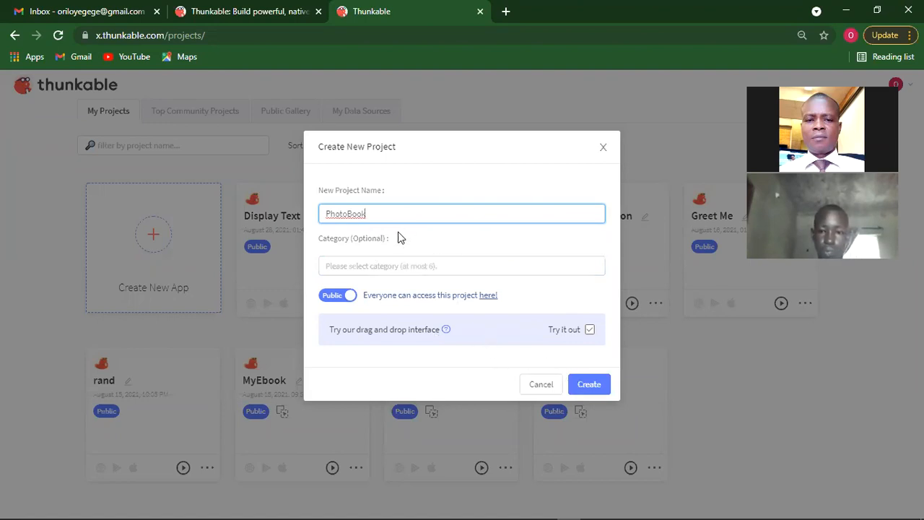
{"action": "left_click", "coordinate": [591, 336]}
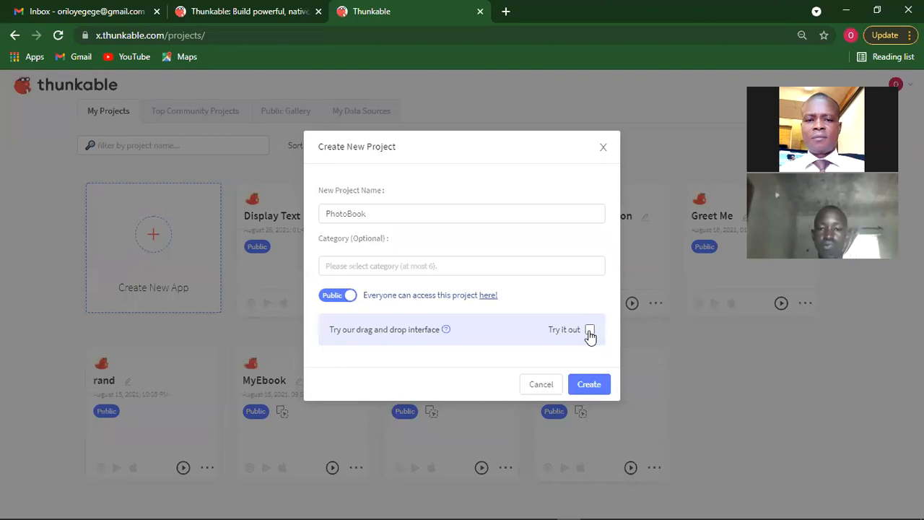
{"action": "left_click", "coordinate": [588, 330]}
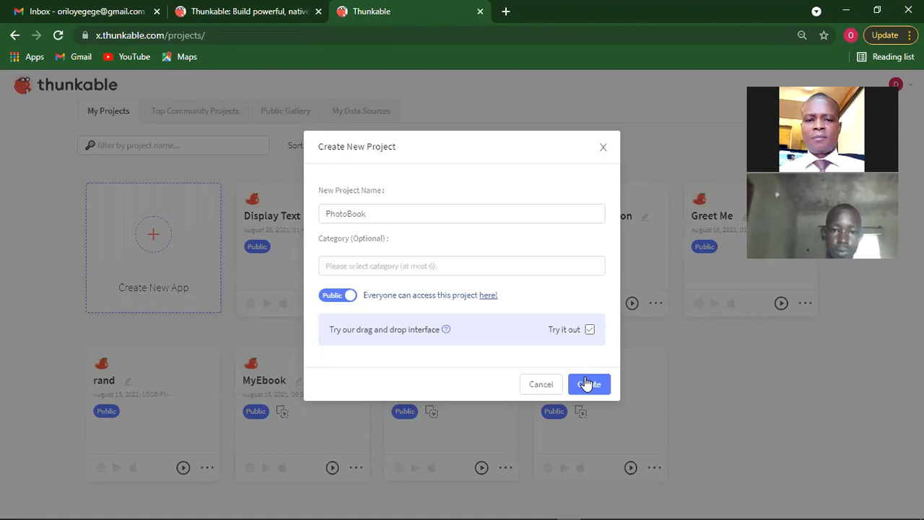
{"action": "left_click", "coordinate": [587, 383]}
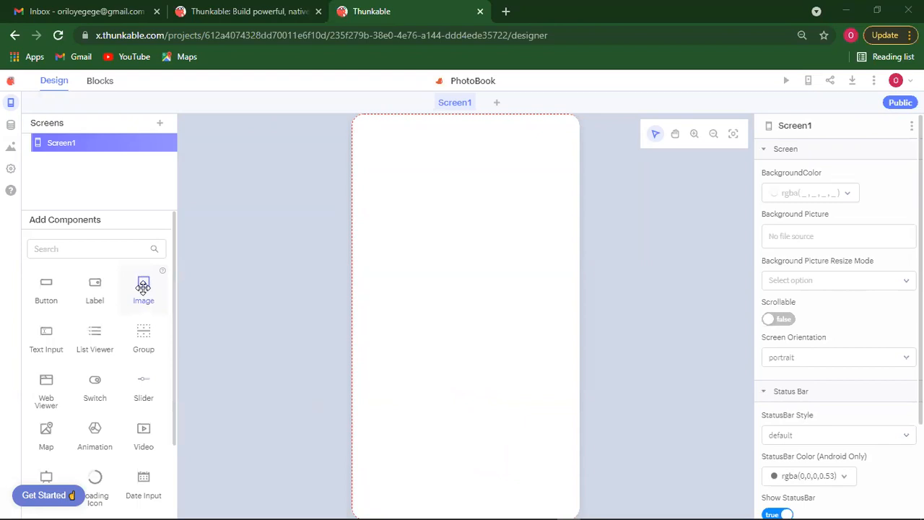
Step: Place an image component on Screen1 and enlarge it to about 364 wide by 528 high, filling most of the screen
{"action": "left_click_drag", "start_coordinate": [143, 288], "coordinate": [467, 193]}
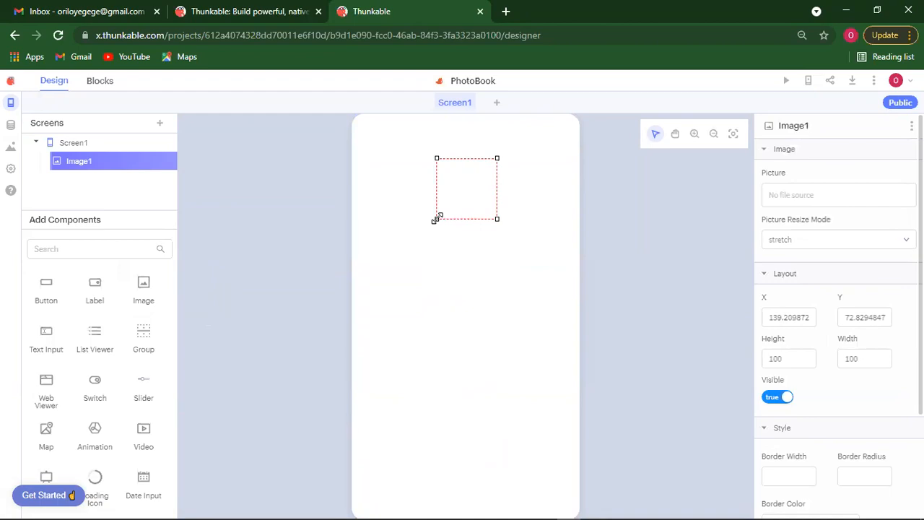
{"action": "left_click_drag", "start_coordinate": [436, 219], "coordinate": [356, 321]}
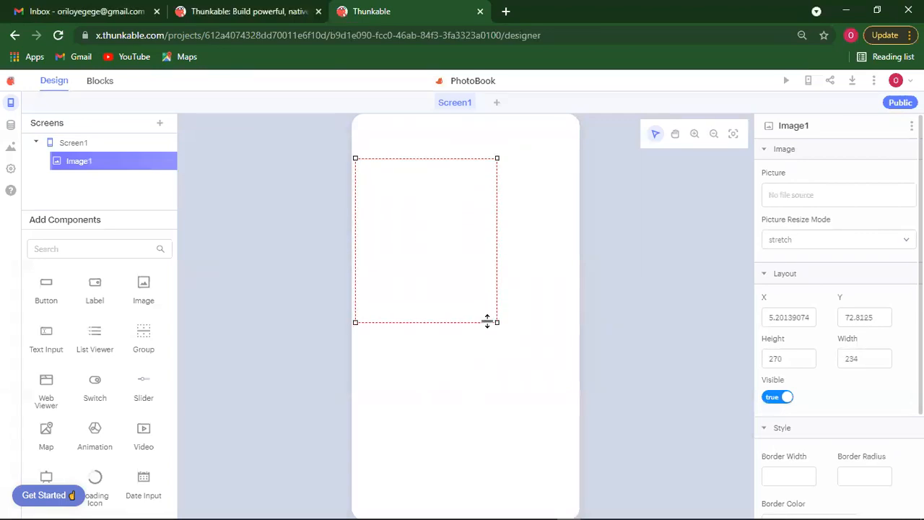
{"action": "left_click_drag", "start_coordinate": [495, 323], "coordinate": [567, 435]}
{"action": "left_click_drag", "start_coordinate": [455, 158], "coordinate": [460, 132]}
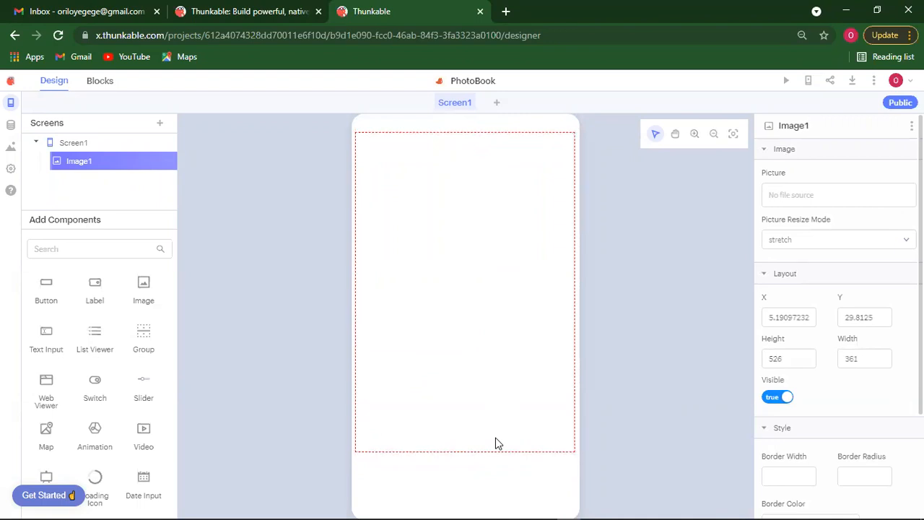
{"action": "left_click_drag", "start_coordinate": [575, 452], "coordinate": [576, 453]}
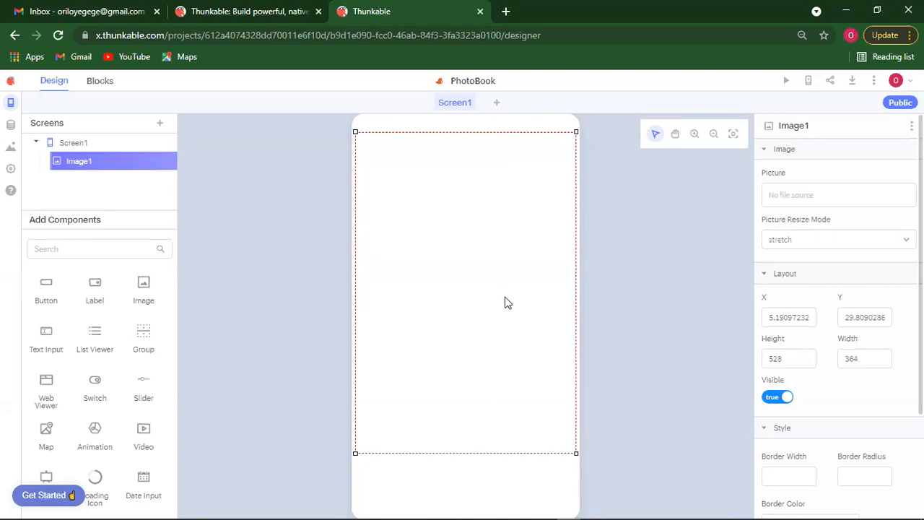
Step: Open google.com in a new browser page and search for images of "monitor"
{"action": "left_click", "coordinate": [773, 194]}
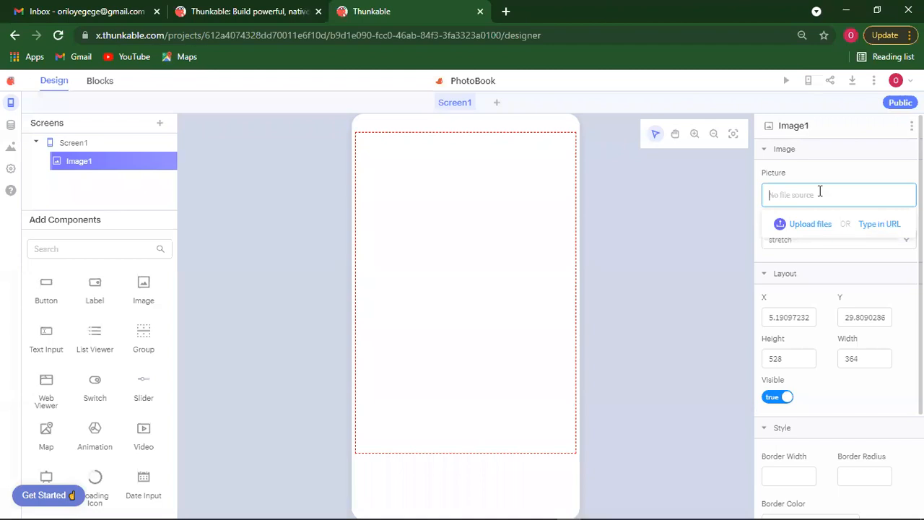
{"action": "left_click", "coordinate": [506, 12]}
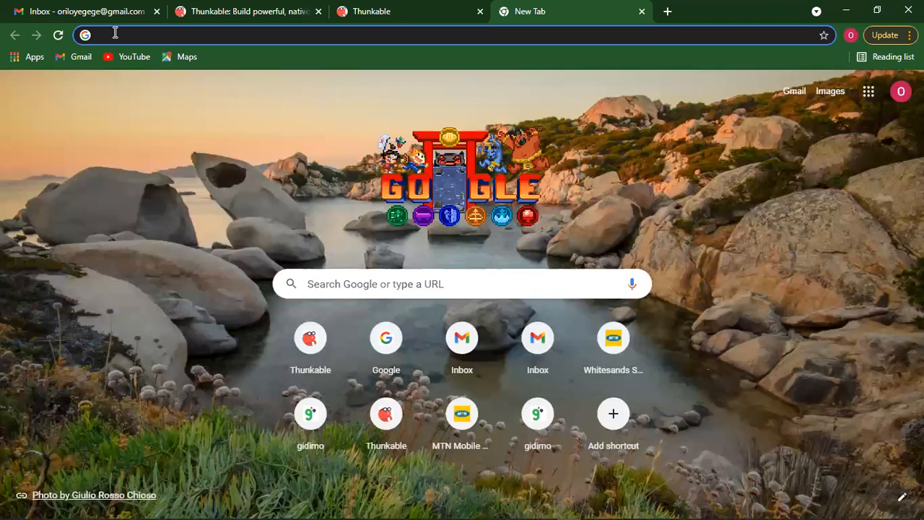
{"action": "type", "text": "google.com"}
{"action": "key", "text": "Return"}
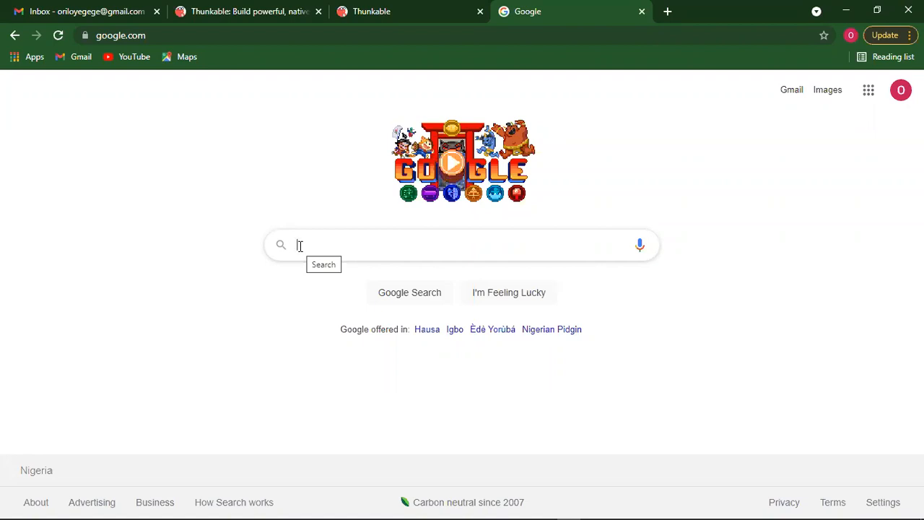
{"action": "type", "text": "monitor"}
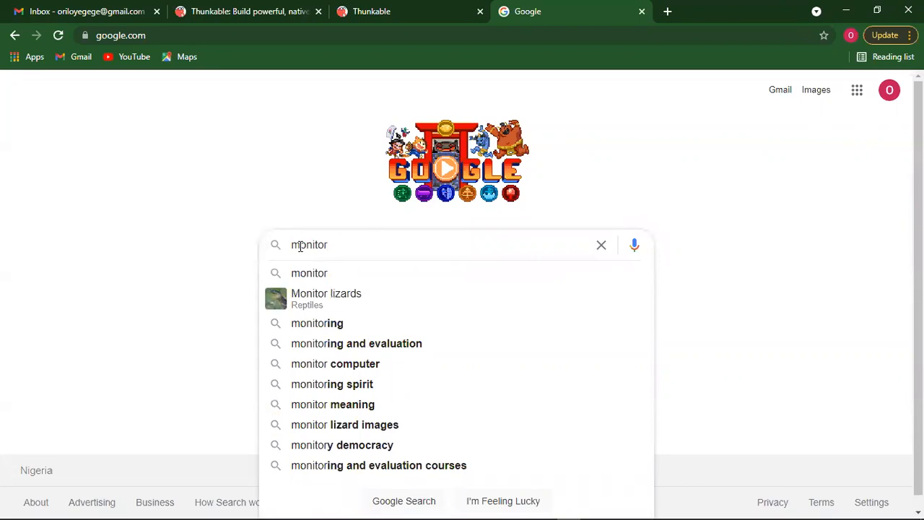
{"action": "key", "text": "Return"}
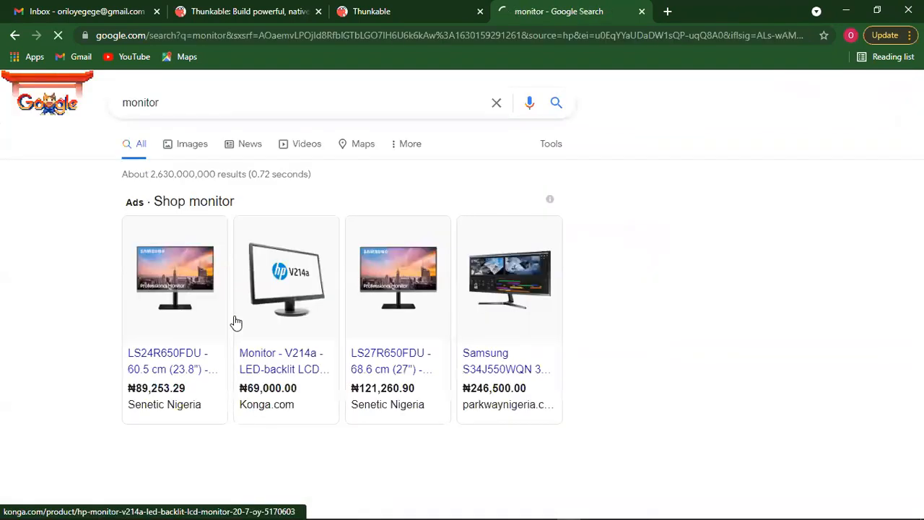
{"action": "left_click", "coordinate": [192, 148]}
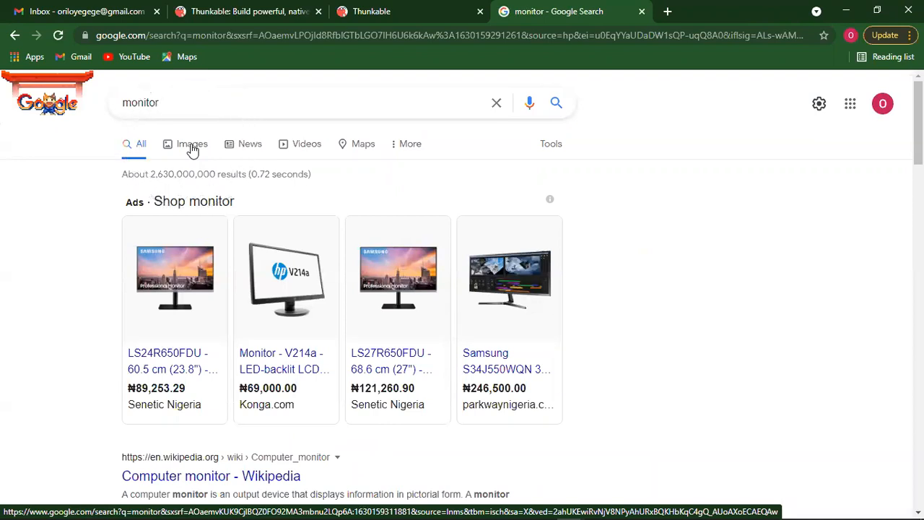
{"action": "left_click", "coordinate": [192, 149]}
{"action": "left_click", "coordinate": [192, 149]}
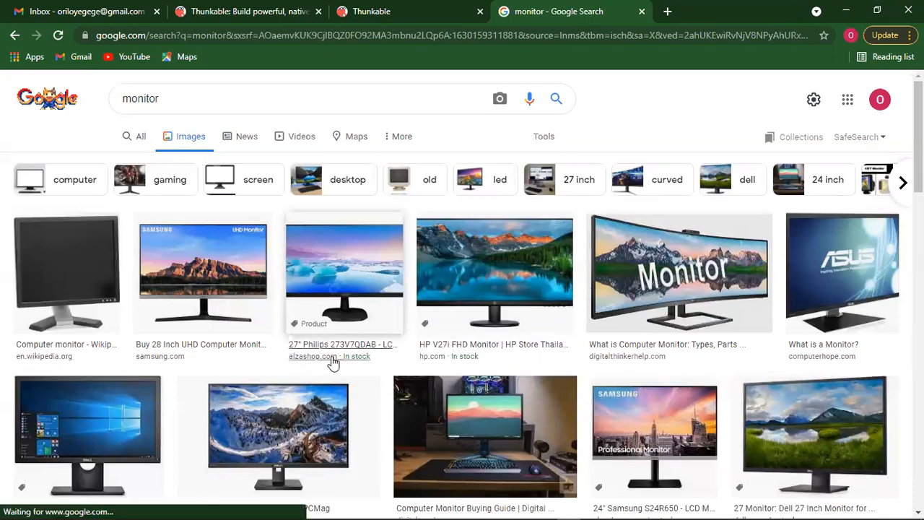
Step: Copy the image address of the curved monitor picture from the digitalthinkerhelp.com result
{"action": "scroll", "coordinate": [597, 365], "scroll_direction": "down", "scroll_amount": 1}
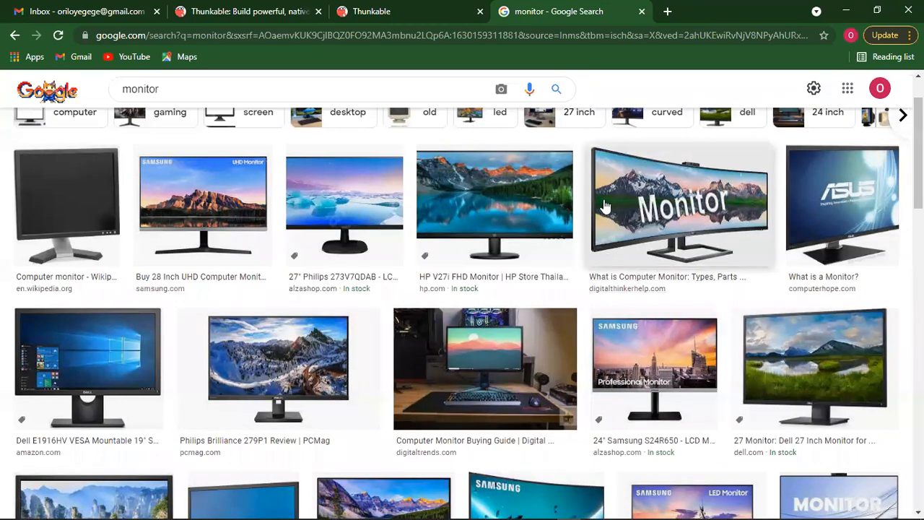
{"action": "right_click", "coordinate": [649, 203]}
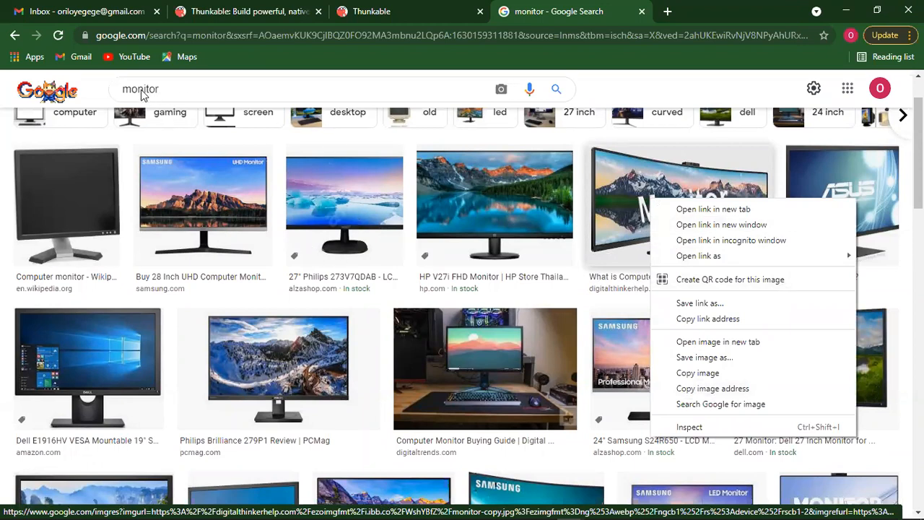
{"action": "scroll", "coordinate": [194, 155], "scroll_direction": "up", "scroll_amount": 1}
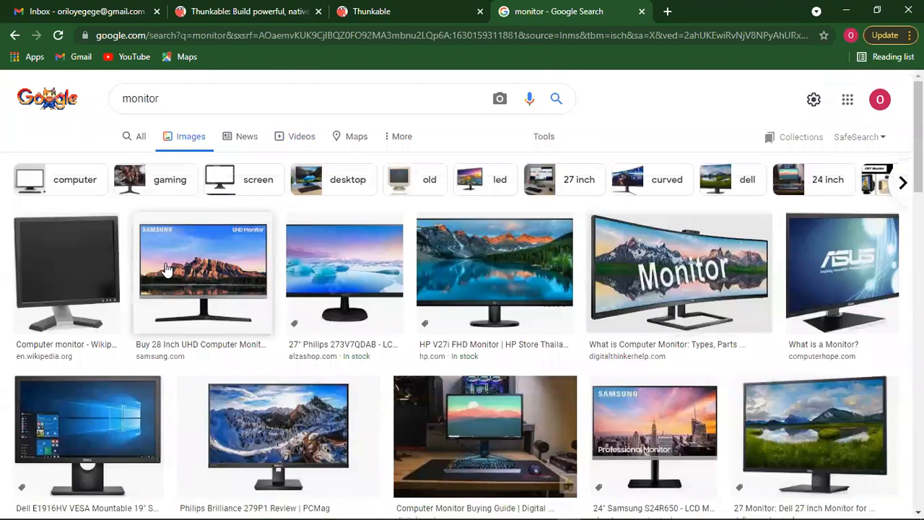
{"action": "left_click", "coordinate": [665, 267]}
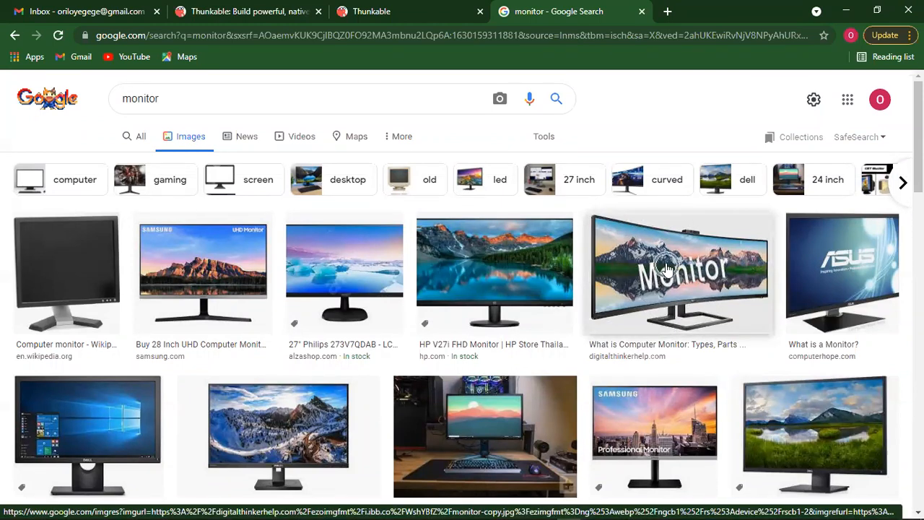
{"action": "right_click", "coordinate": [666, 267]}
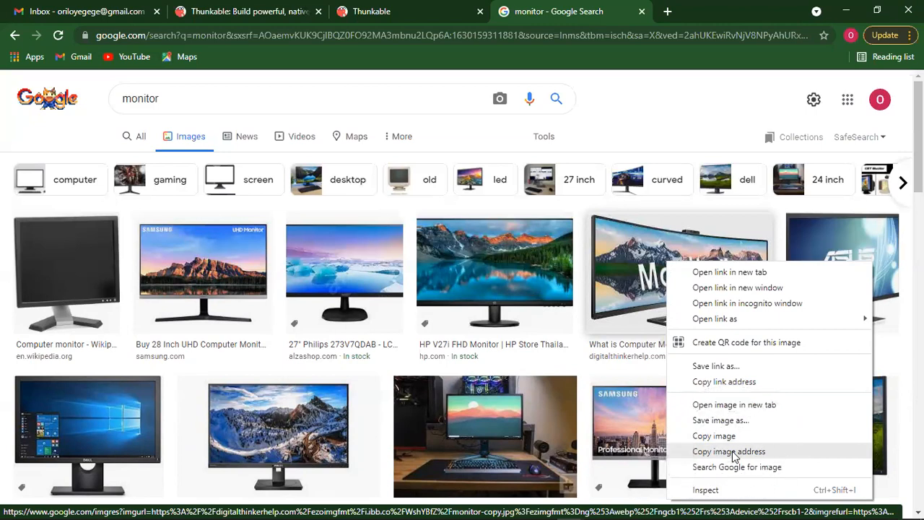
{"action": "left_click", "coordinate": [731, 451]}
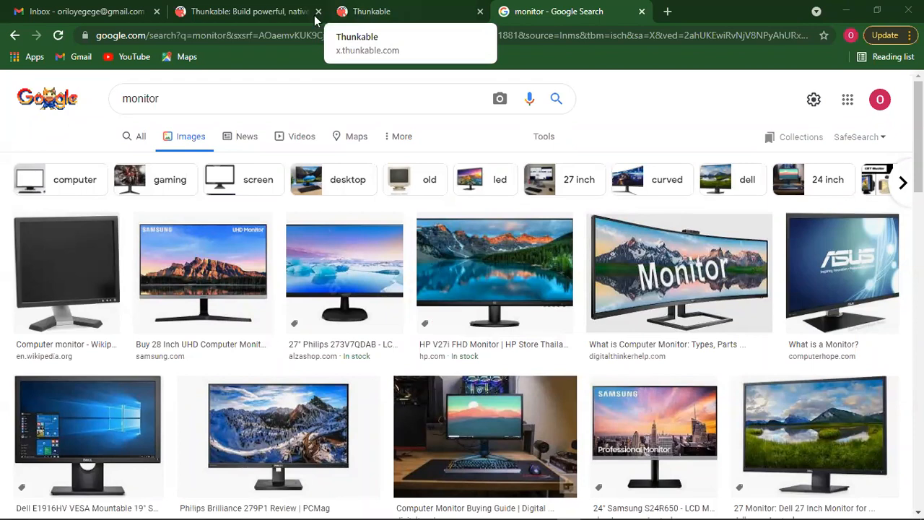
Step: Switch back to Thunkable, paste the copied address as Image1's picture source, and resize the image to about 366 wide by 229 high
{"action": "left_click", "coordinate": [360, 13]}
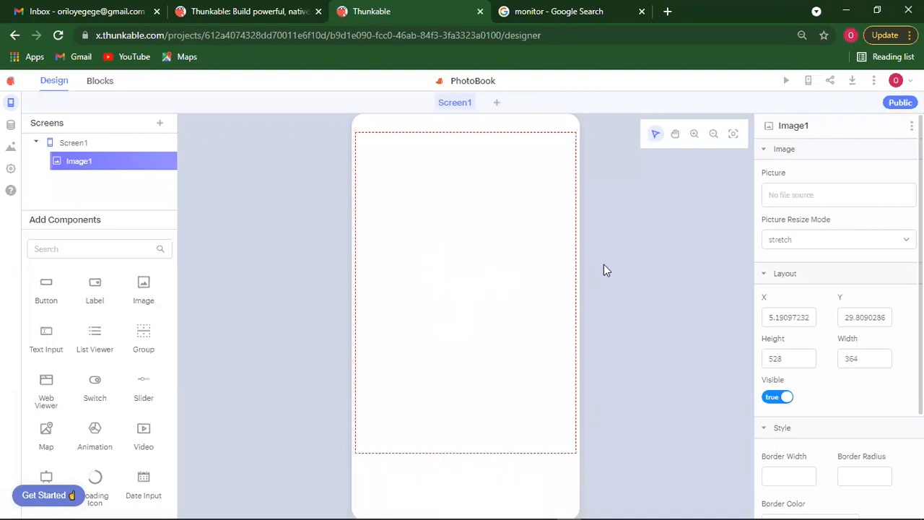
{"action": "left_click", "coordinate": [795, 194]}
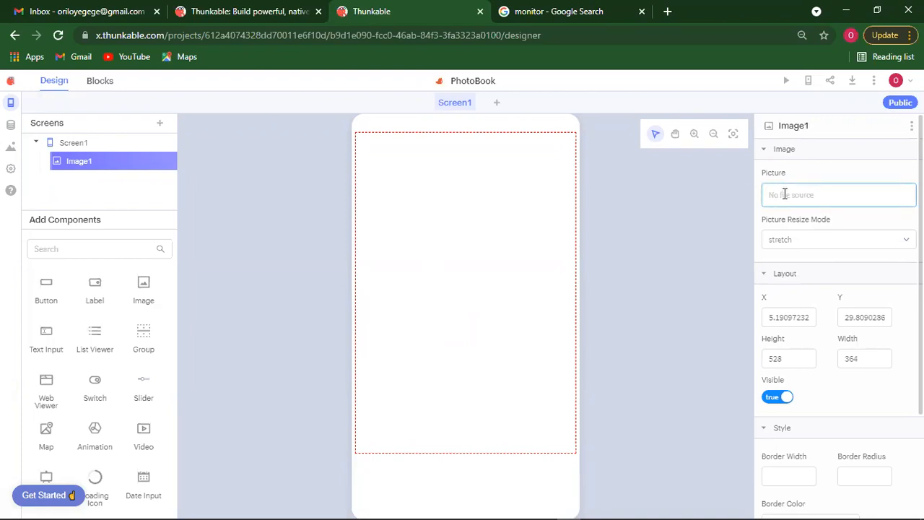
{"action": "left_click", "coordinate": [784, 194]}
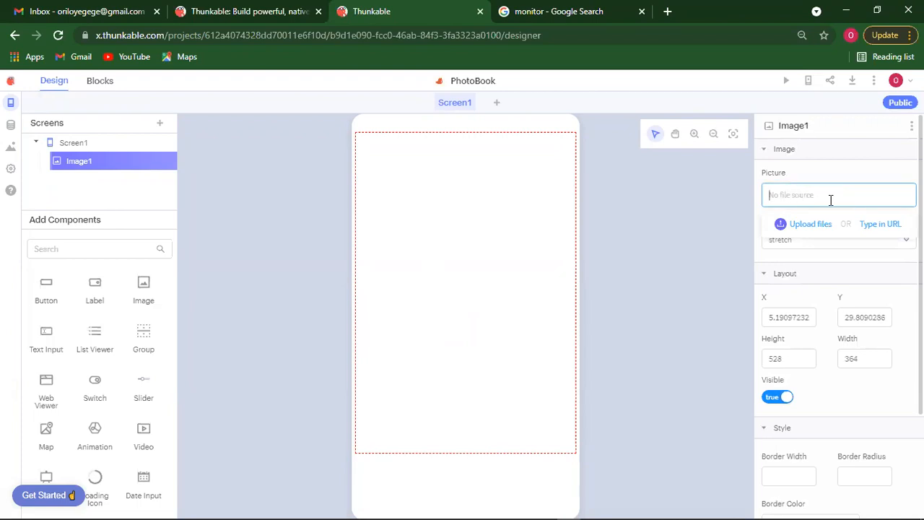
{"action": "right_click", "coordinate": [770, 196]}
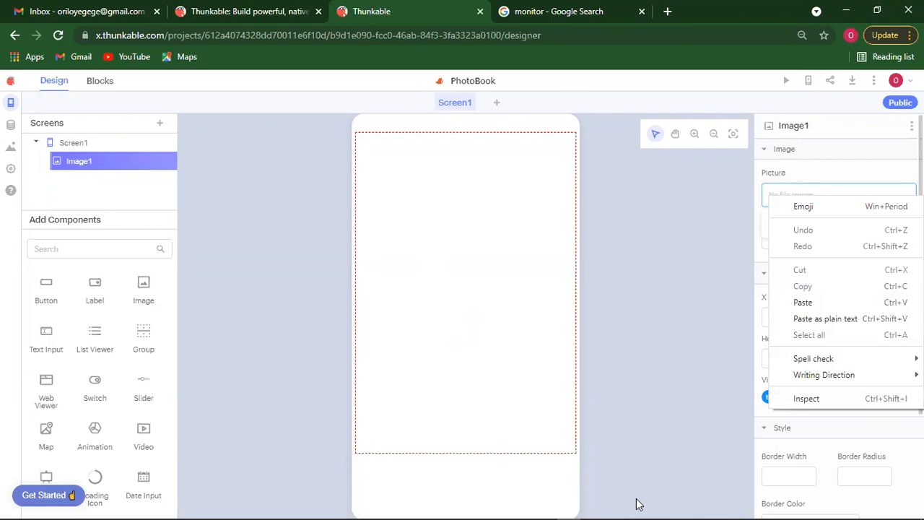
{"action": "left_click", "coordinate": [773, 193]}
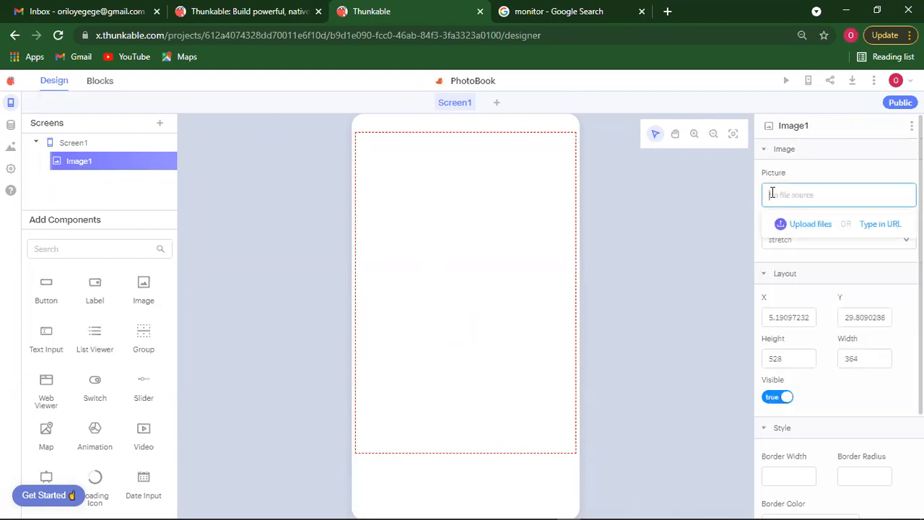
{"action": "right_click", "coordinate": [770, 193]}
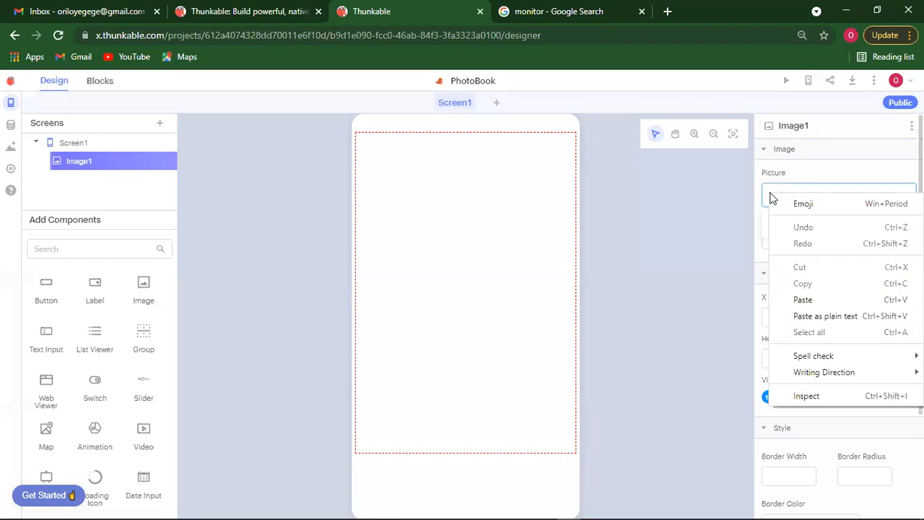
{"action": "left_click", "coordinate": [804, 299]}
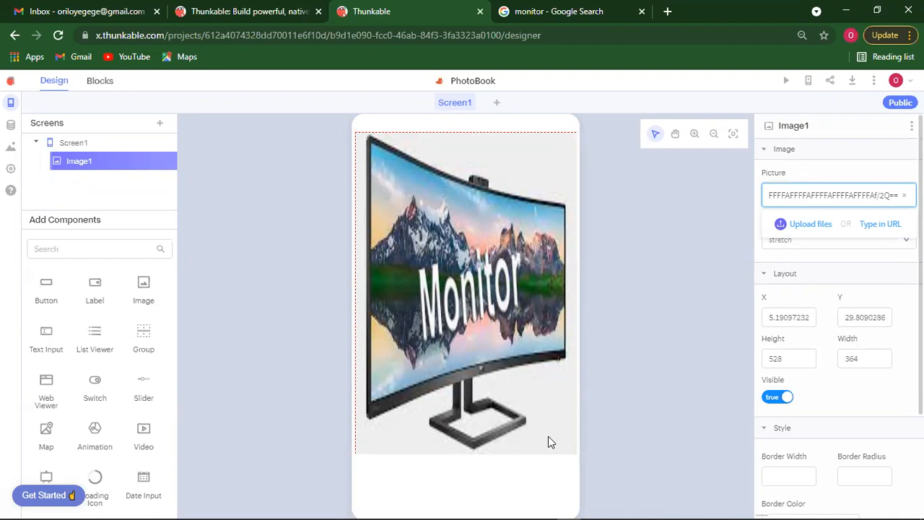
{"action": "left_click_drag", "start_coordinate": [576, 453], "coordinate": [576, 271]}
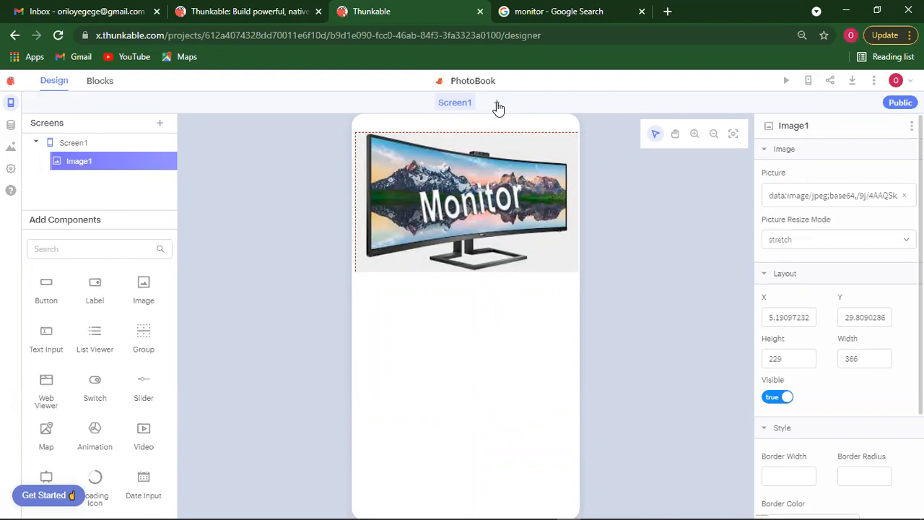
{"action": "key", "text": "ctrl"}
{"action": "key", "text": "ctrl"}
{"action": "key", "text": "ctrl"}
{"action": "key", "text": "ctrl"}
{"action": "key", "text": "ctrl"}
{"action": "key", "text": "ctrl"}
{"action": "key", "text": "ctrl"}
{"action": "key", "text": "ctrl"}
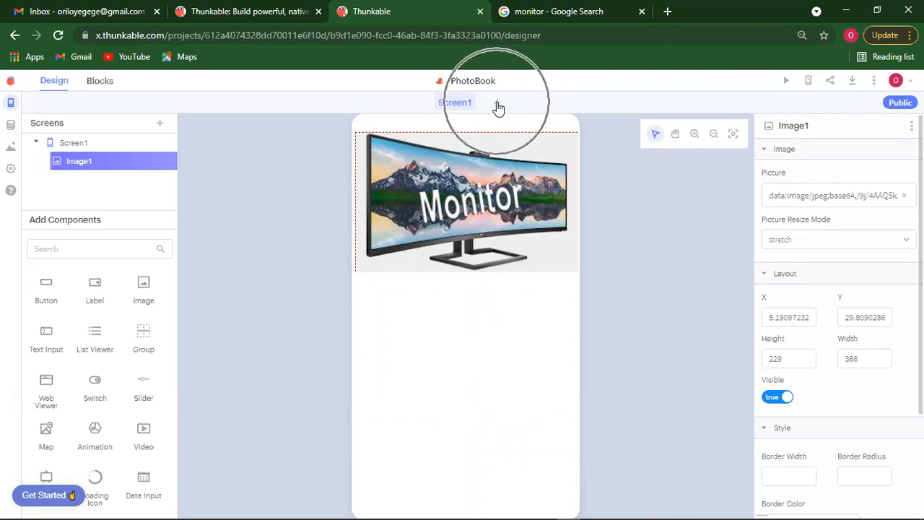
{"action": "key", "text": "ctrl"}
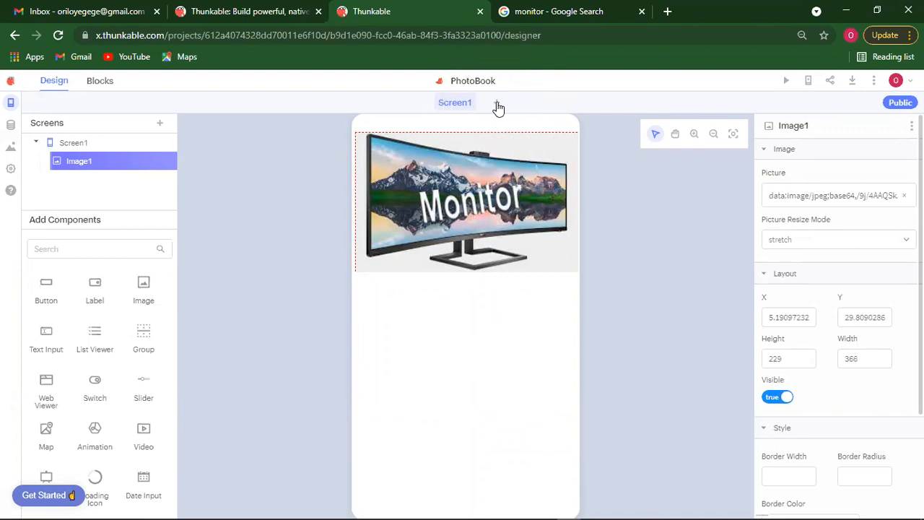
Step: Add a second screen to the PhotoBook project
{"action": "left_click", "coordinate": [496, 103]}
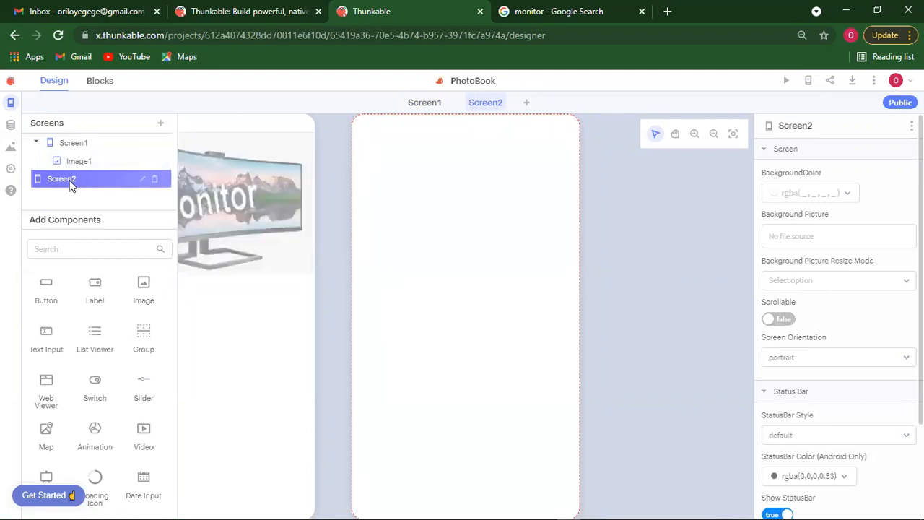
{"action": "key", "text": "ctrl"}
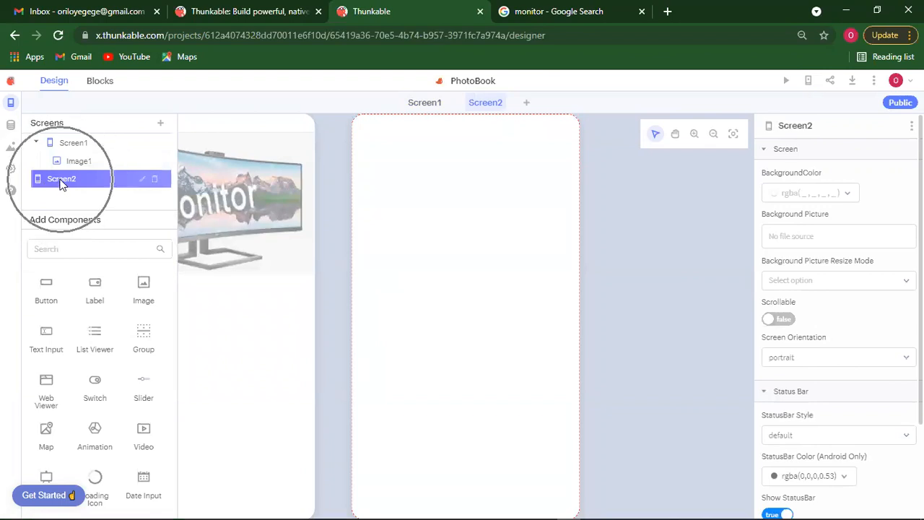
Step: Delete the blank Screen2 from the PhotoBook project and confirm the deletion
{"action": "key", "text": "ctrl"}
{"action": "key", "text": "ctrl"}
{"action": "key", "text": "ctrl"}
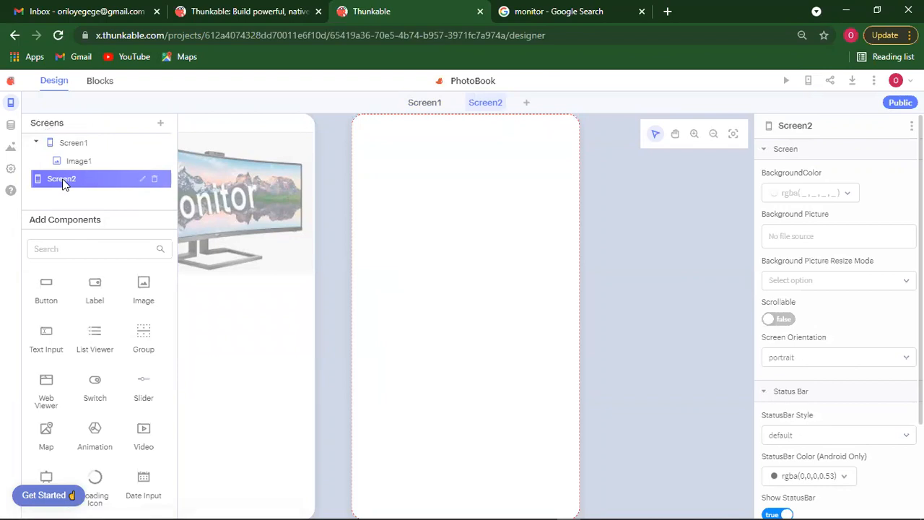
{"action": "left_click", "coordinate": [154, 180]}
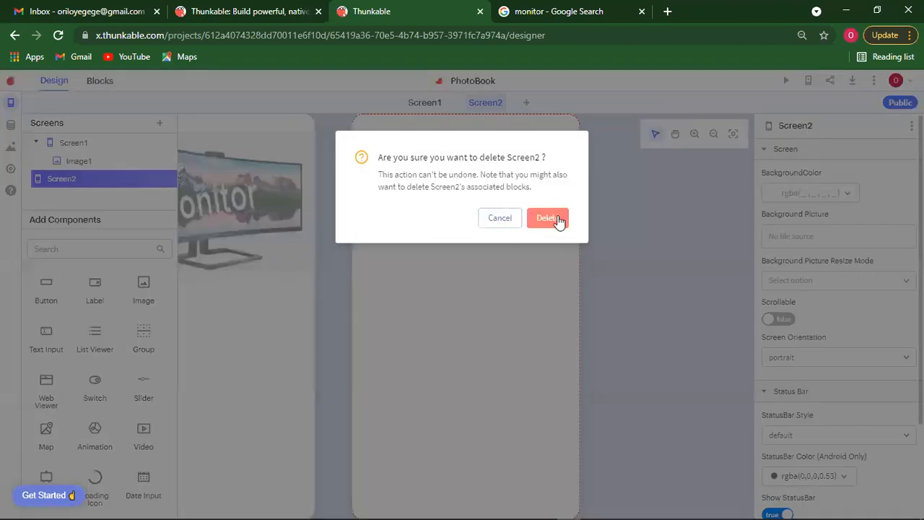
{"action": "left_click", "coordinate": [549, 218]}
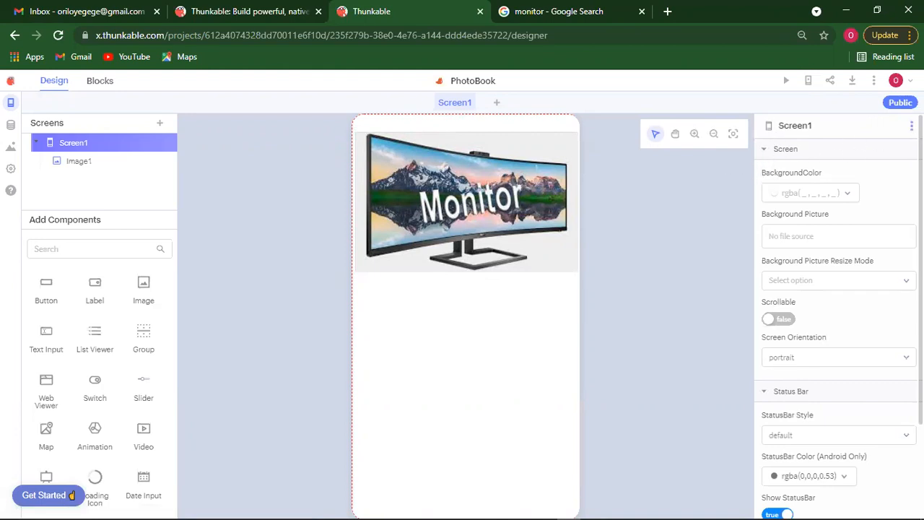
Step: Duplicate Screen1 together with its monitor image to create the project's second screen
{"action": "left_click", "coordinate": [912, 125]}
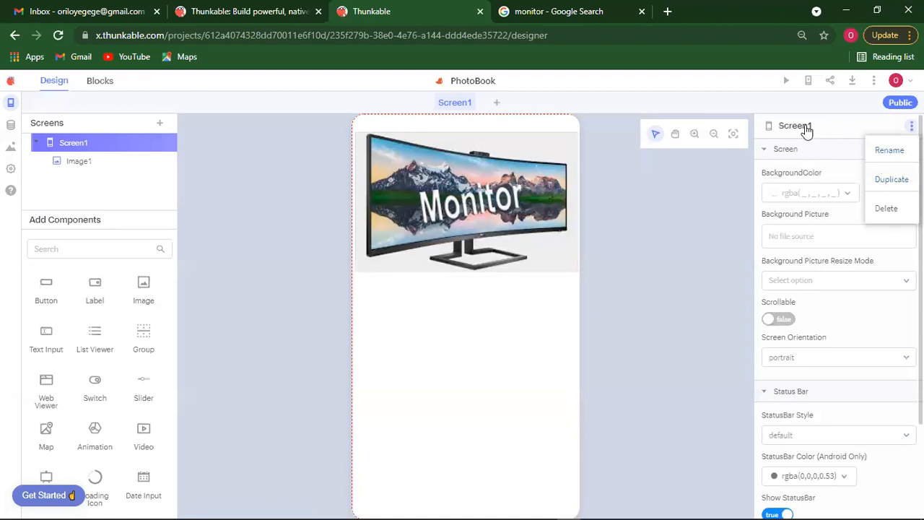
{"action": "left_click", "coordinate": [713, 191]}
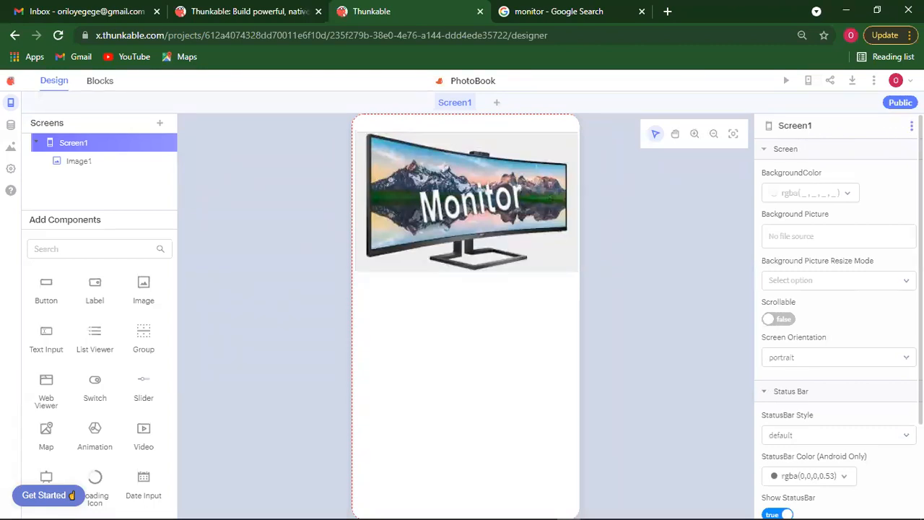
{"action": "left_click", "coordinate": [911, 126]}
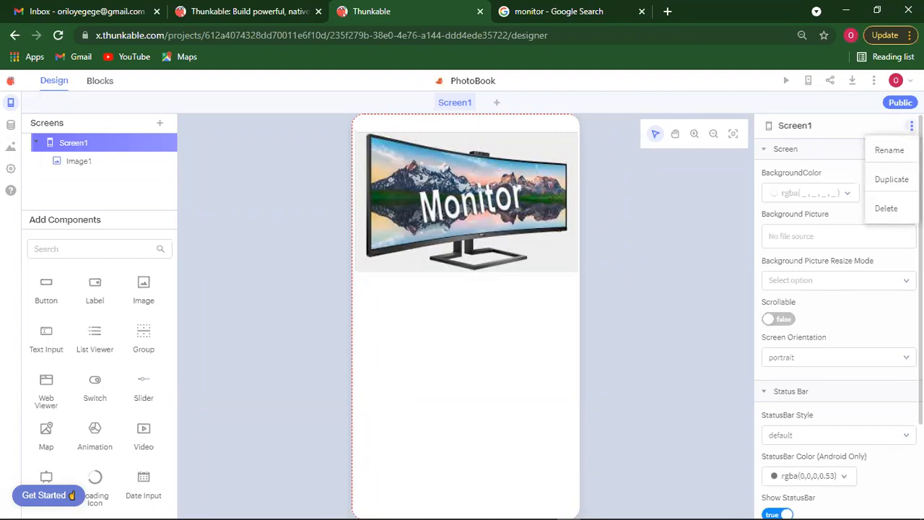
{"action": "left_click", "coordinate": [894, 181]}
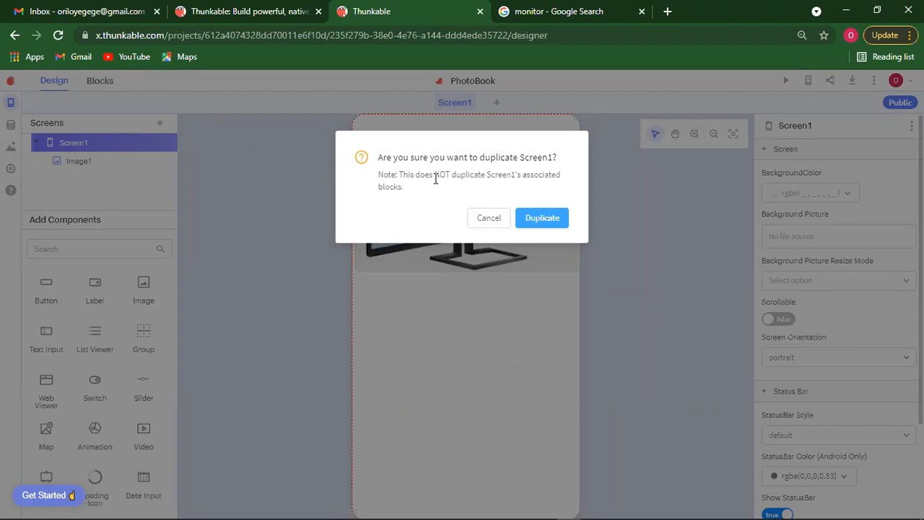
{"action": "left_click", "coordinate": [541, 220]}
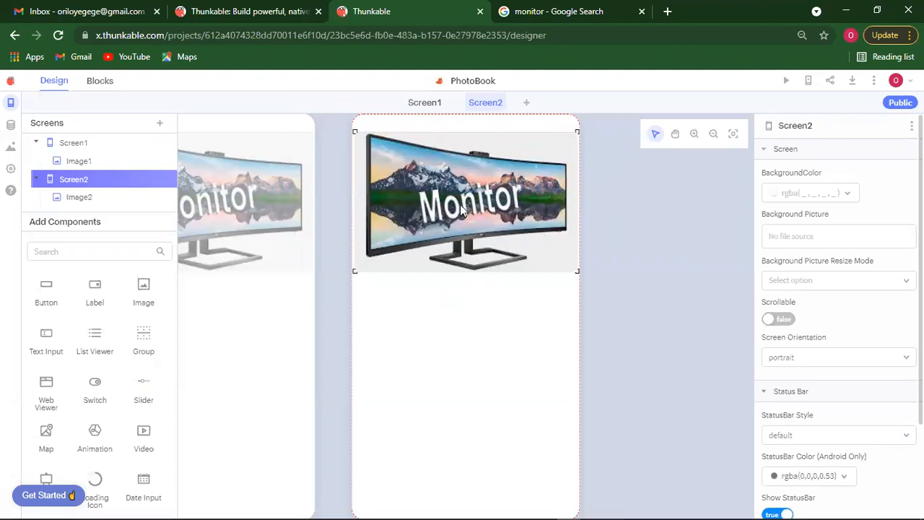
Step: Select Image2 on Screen2 and clear its picture source
{"action": "left_click", "coordinate": [494, 225]}
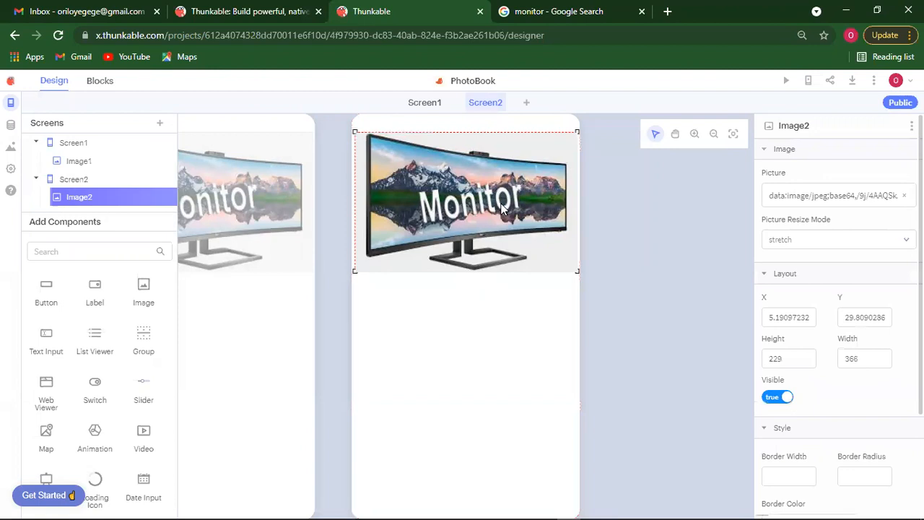
{"action": "left_click", "coordinate": [460, 207]}
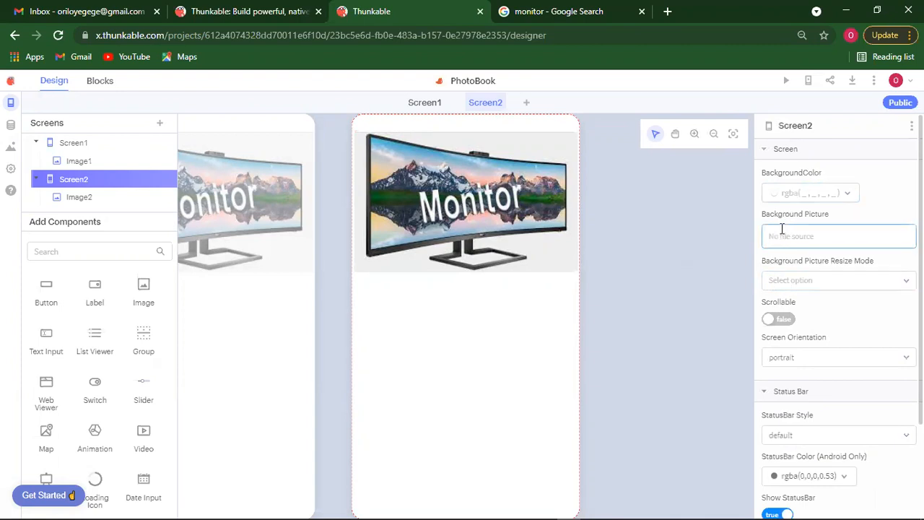
{"action": "left_click", "coordinate": [504, 235]}
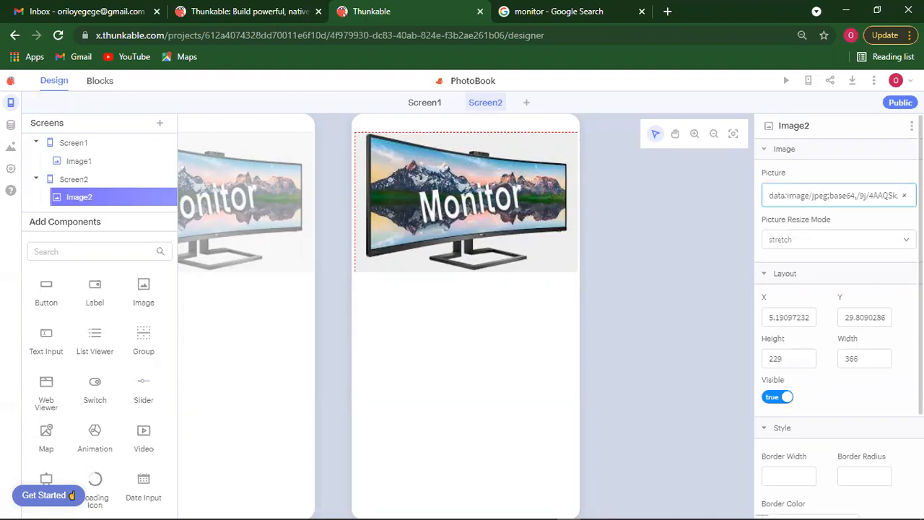
{"action": "left_click", "coordinate": [894, 194]}
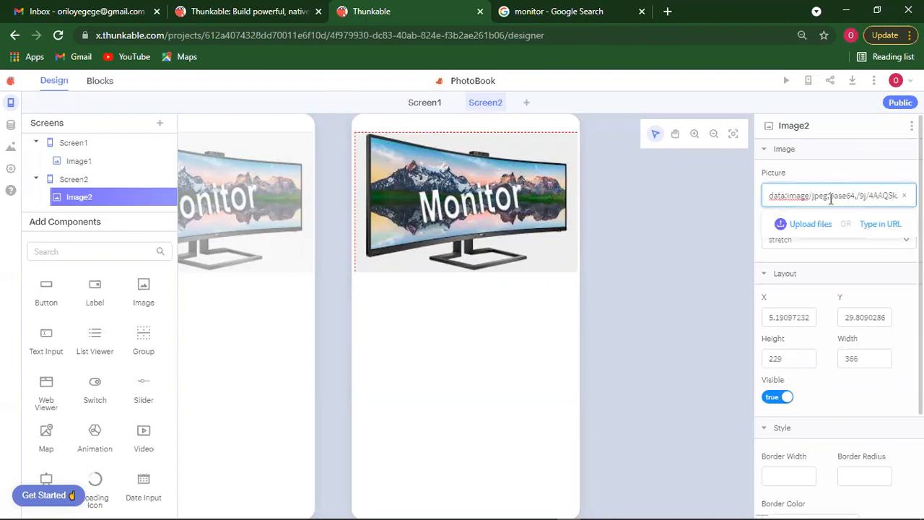
{"action": "key", "text": "ctrl+a"}
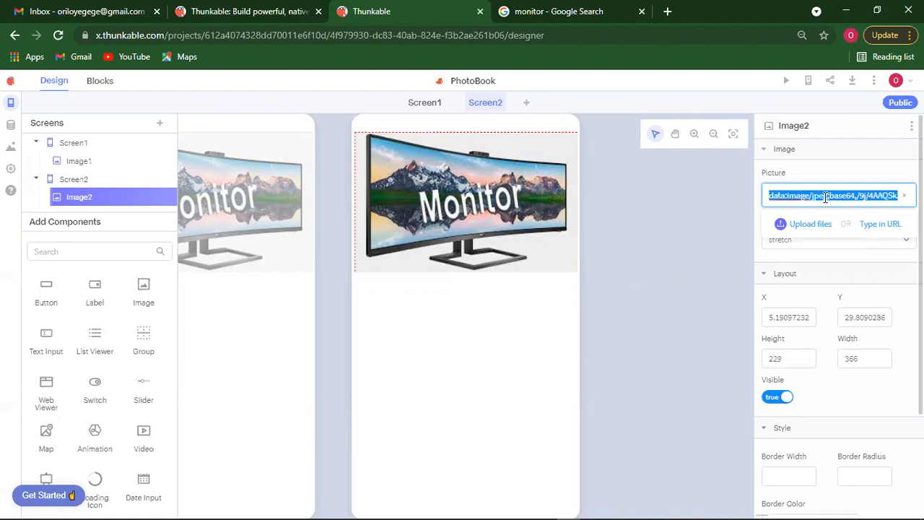
{"action": "key", "text": "BackSpace"}
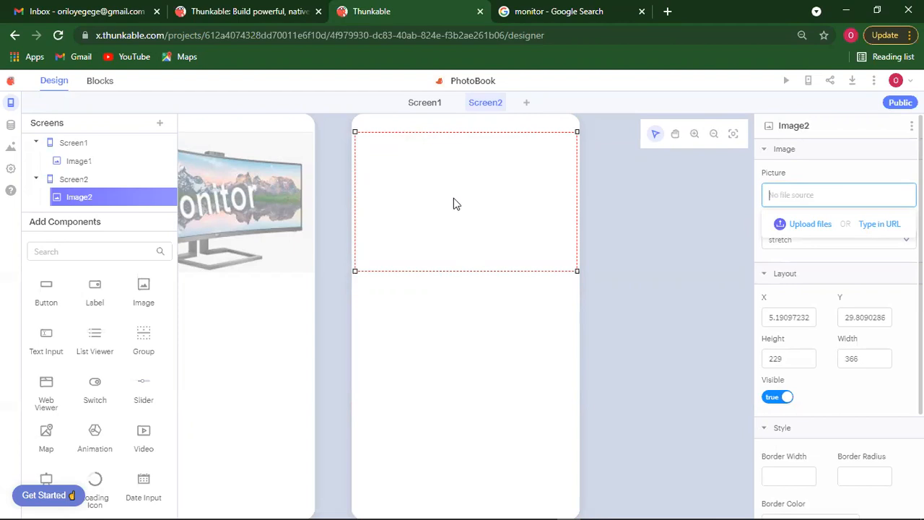
{"action": "left_click", "coordinate": [561, 13]}
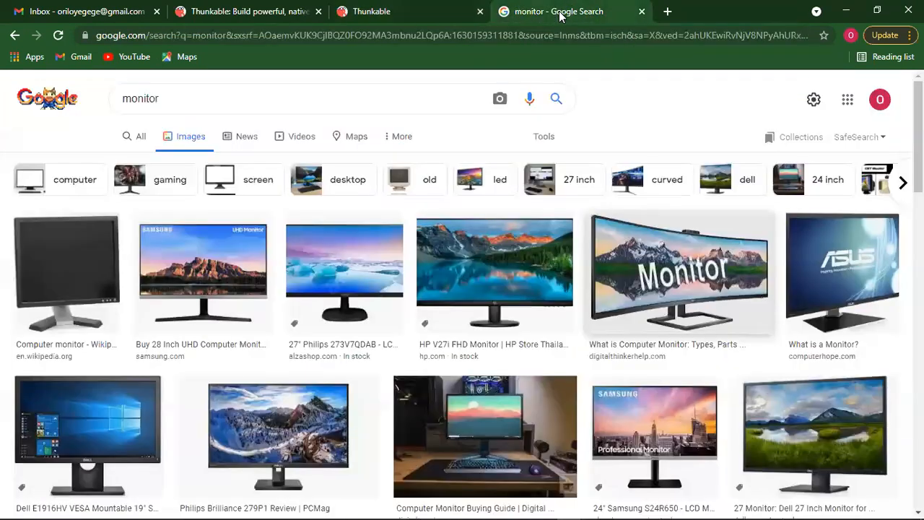
{"action": "left_click", "coordinate": [419, 18]}
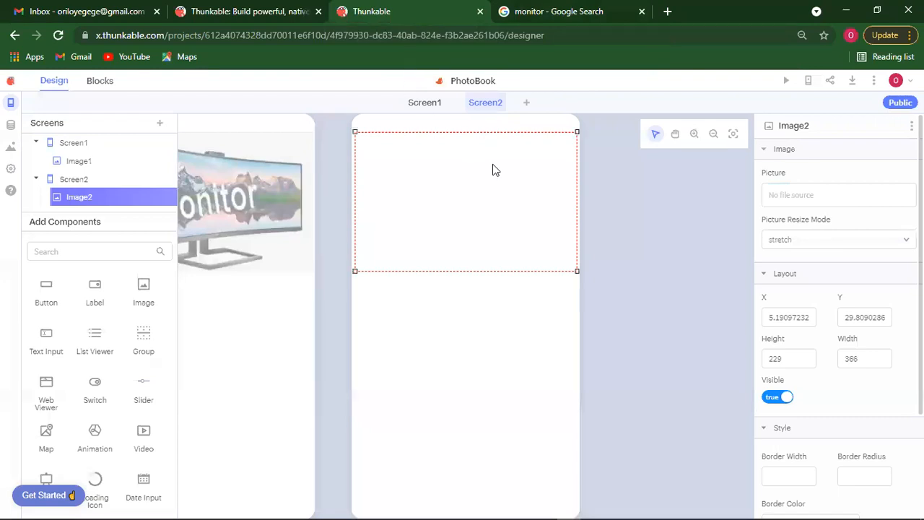
{"action": "left_click", "coordinate": [250, 202]}
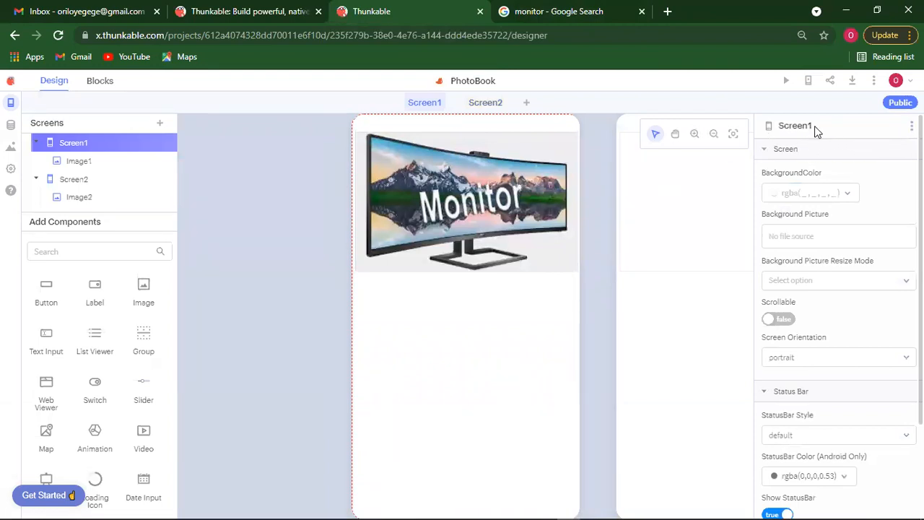
{"action": "key", "text": "ctrl"}
{"action": "key", "text": "ctrl"}
{"action": "key", "text": "ctrl"}
{"action": "key", "text": "ctrl"}
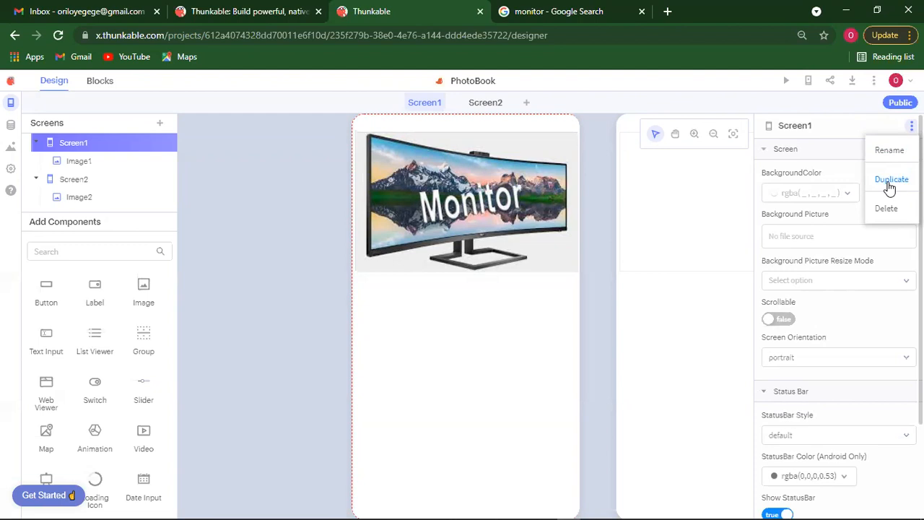
{"action": "left_click", "coordinate": [488, 103]}
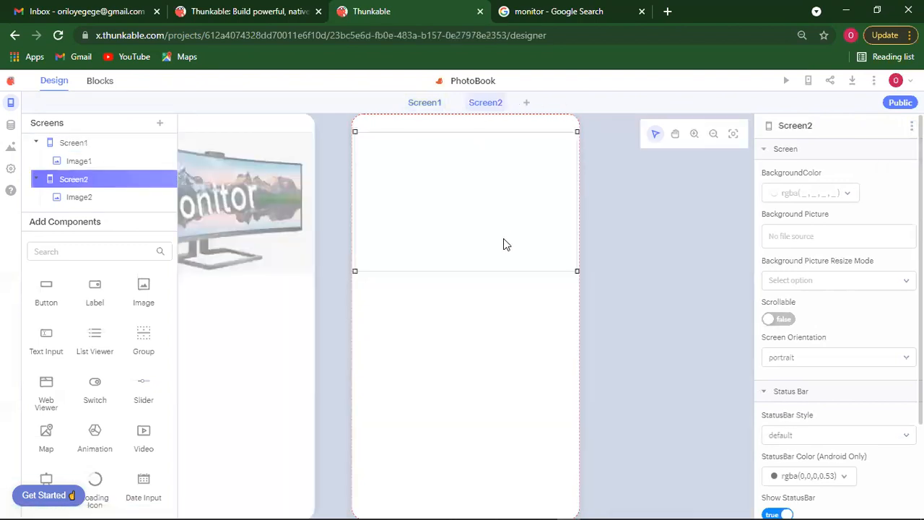
{"action": "left_click", "coordinate": [480, 216]}
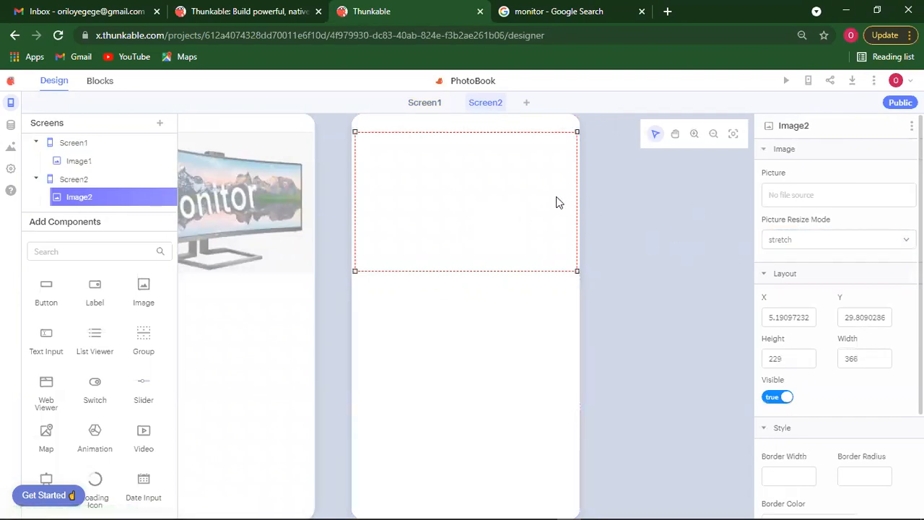
{"action": "left_click", "coordinate": [527, 198]}
{"action": "left_click", "coordinate": [534, 201]}
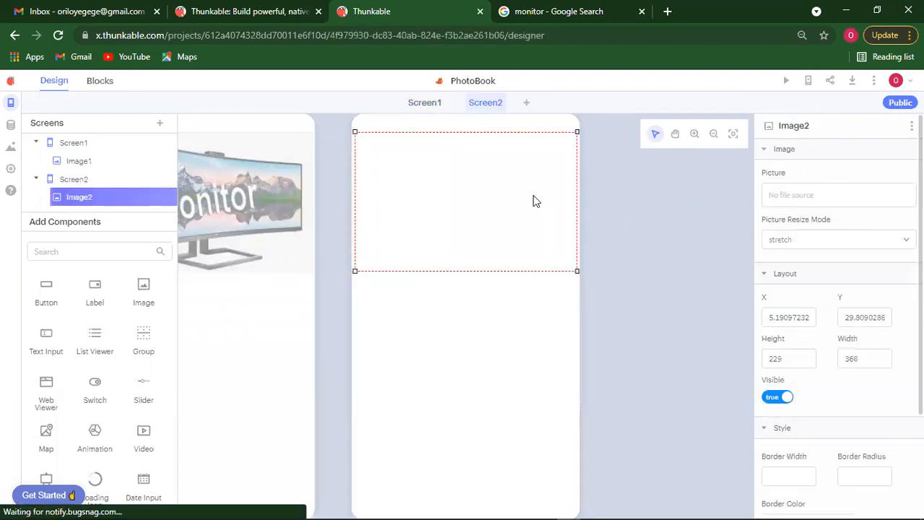
{"action": "left_click", "coordinate": [779, 195]}
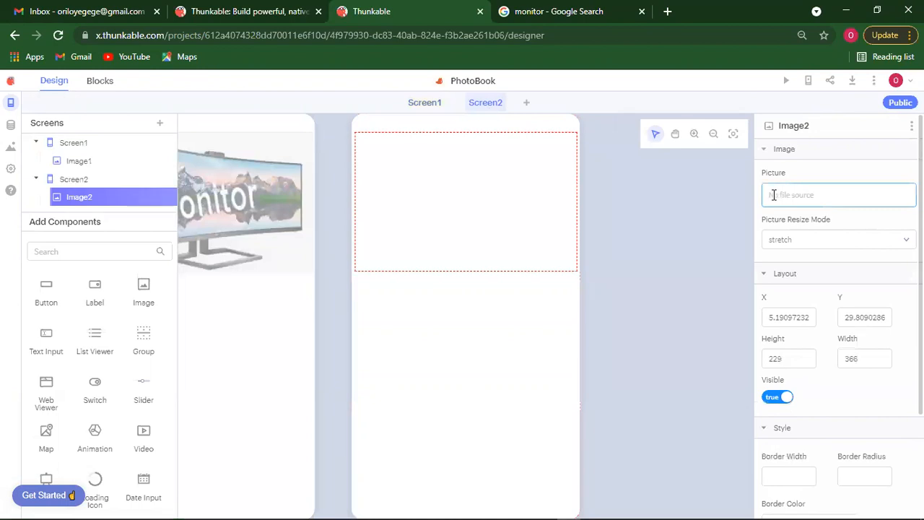
{"action": "left_click", "coordinate": [781, 196]}
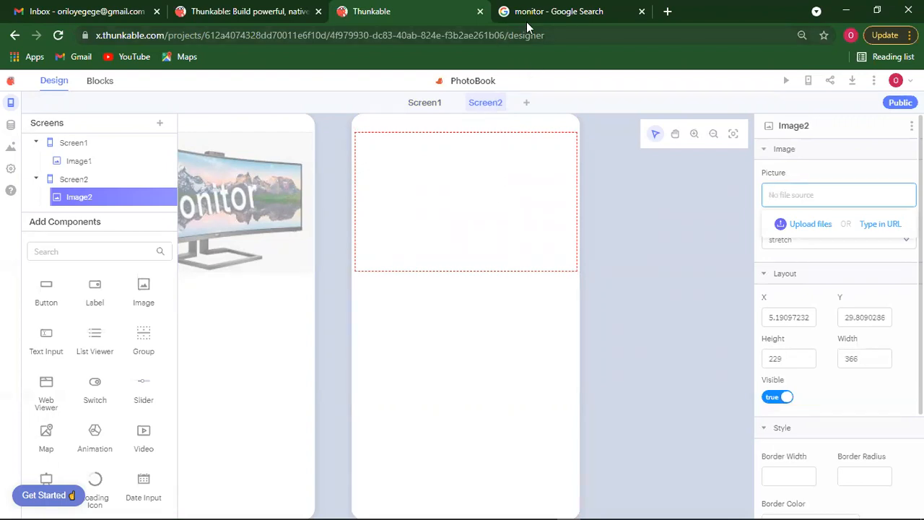
Step: Switch to the Google Images page and search for images of "system unit"
{"action": "left_click", "coordinate": [575, 11]}
{"action": "left_click_drag", "start_coordinate": [171, 101], "coordinate": [118, 92]}
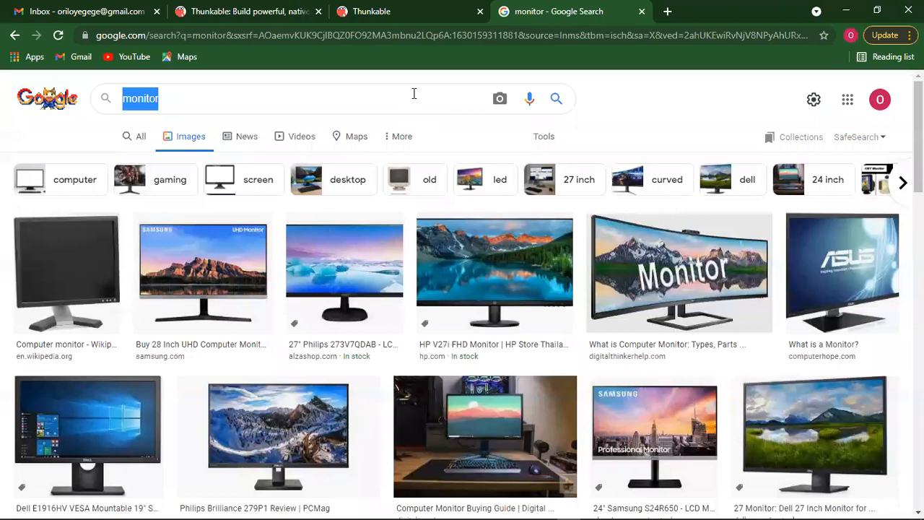
{"action": "type", "text": "syste"}
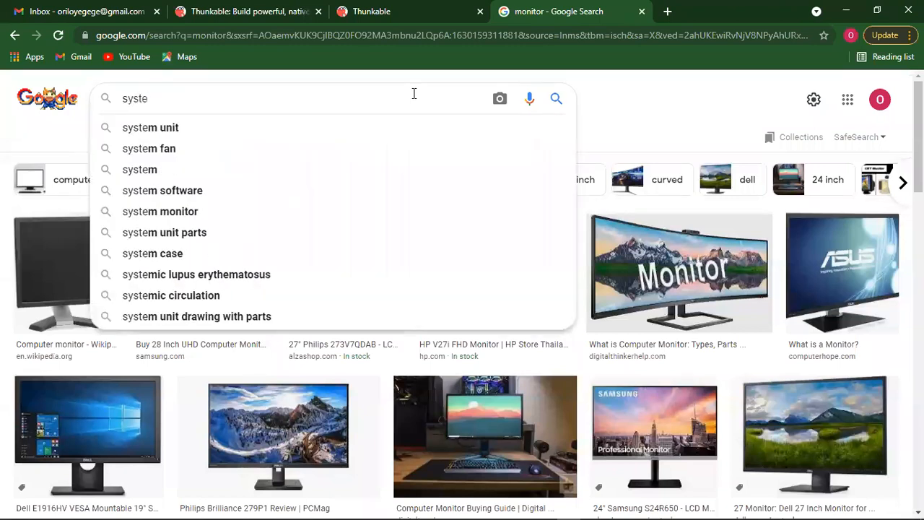
{"action": "type", "text": "m unit"}
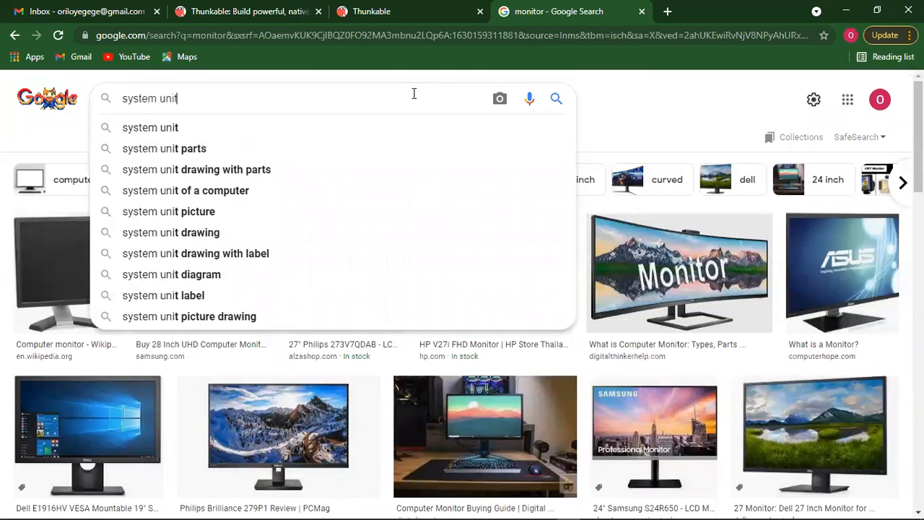
{"action": "key", "text": "Return"}
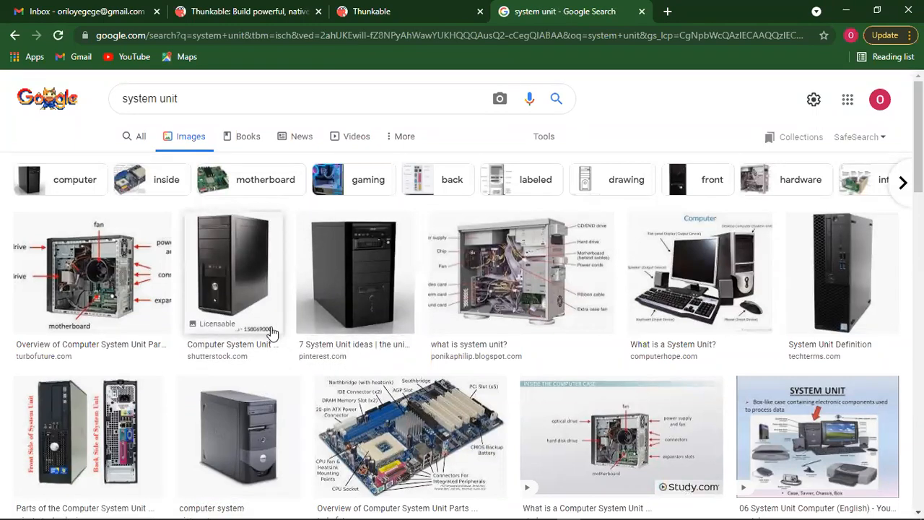
Step: Copy the image address of the black computer tower picture from the pinterest.com result
{"action": "left_click", "coordinate": [353, 273]}
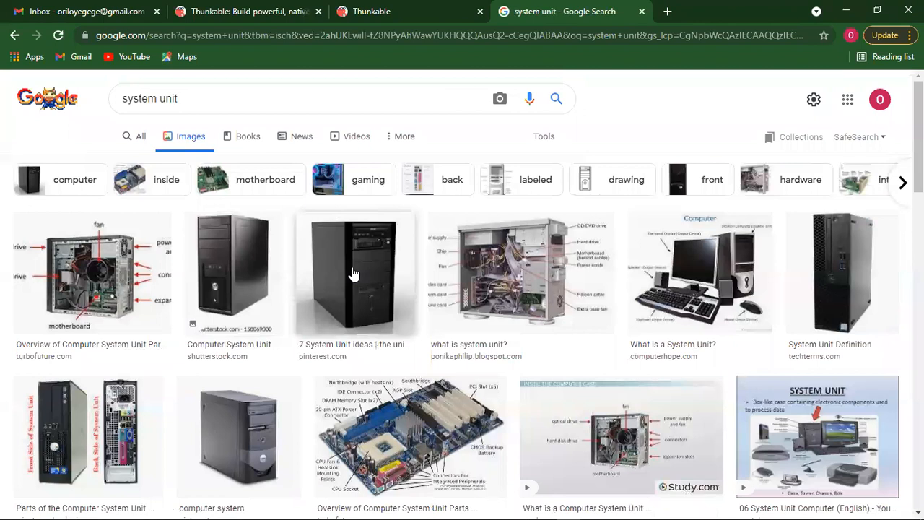
{"action": "left_click", "coordinate": [351, 263]}
{"action": "right_click", "coordinate": [351, 264]}
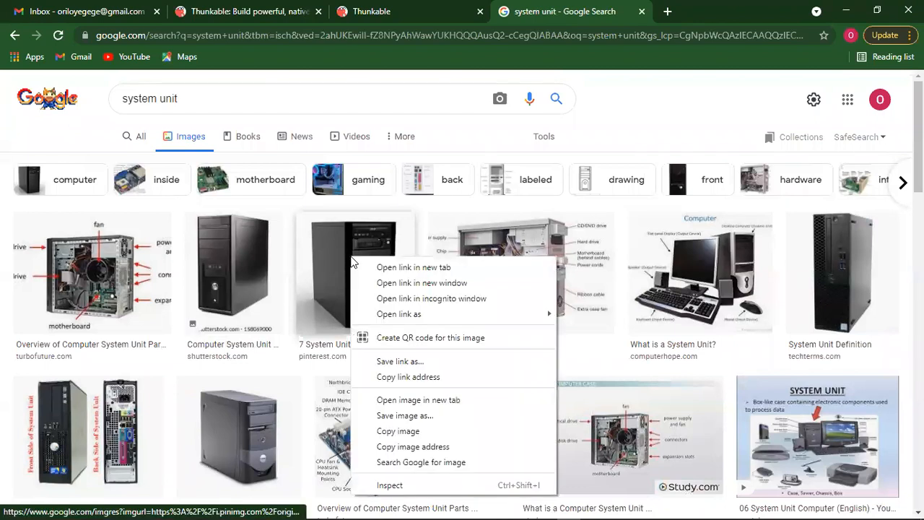
{"action": "left_click", "coordinate": [406, 446]}
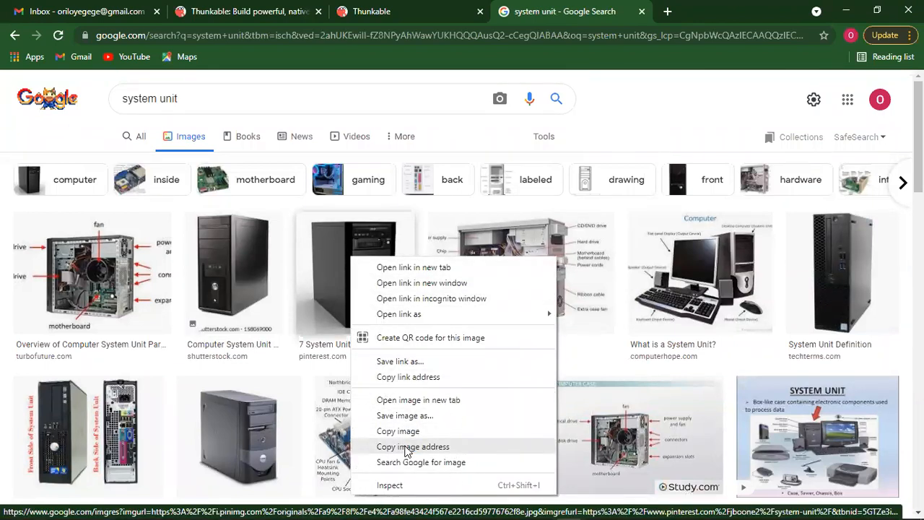
{"action": "left_click", "coordinate": [406, 446]}
{"action": "left_click", "coordinate": [405, 448]}
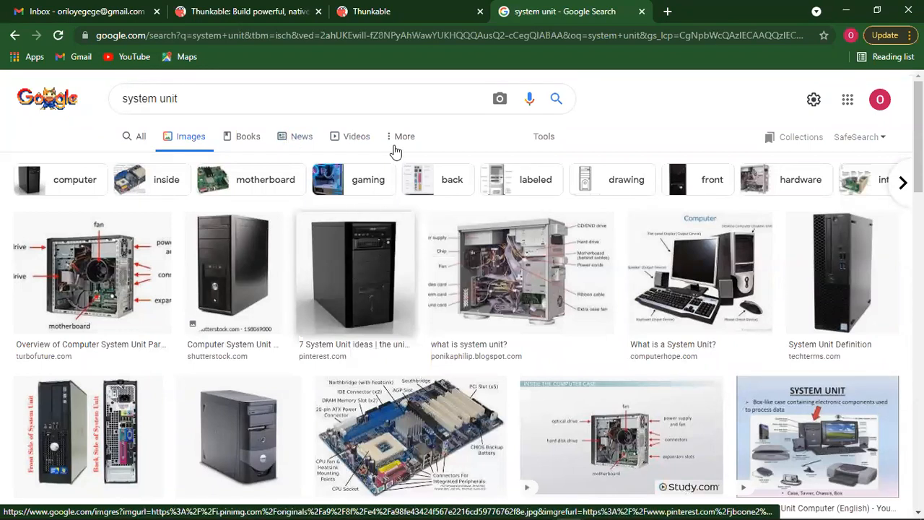
Step: Switch back to Thunkable and paste the copied address as Image2's picture source
{"action": "left_click", "coordinate": [385, 12]}
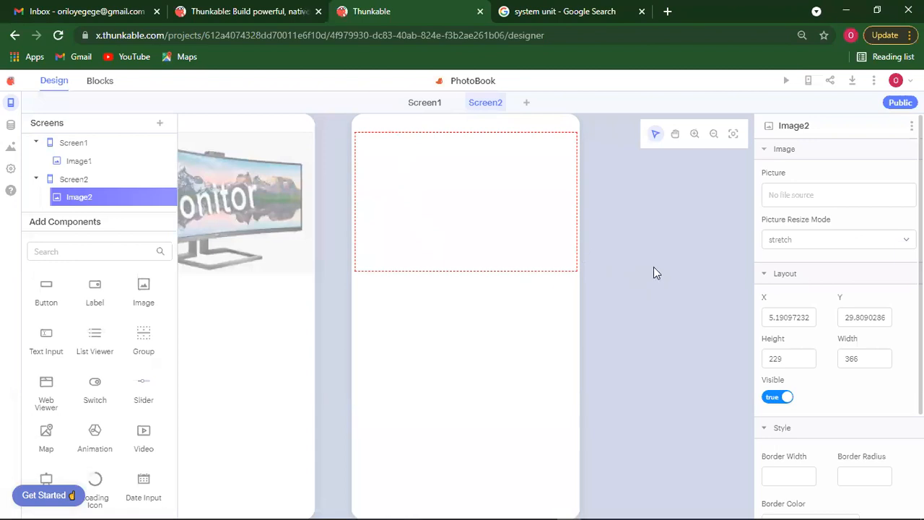
{"action": "left_click", "coordinate": [789, 196]}
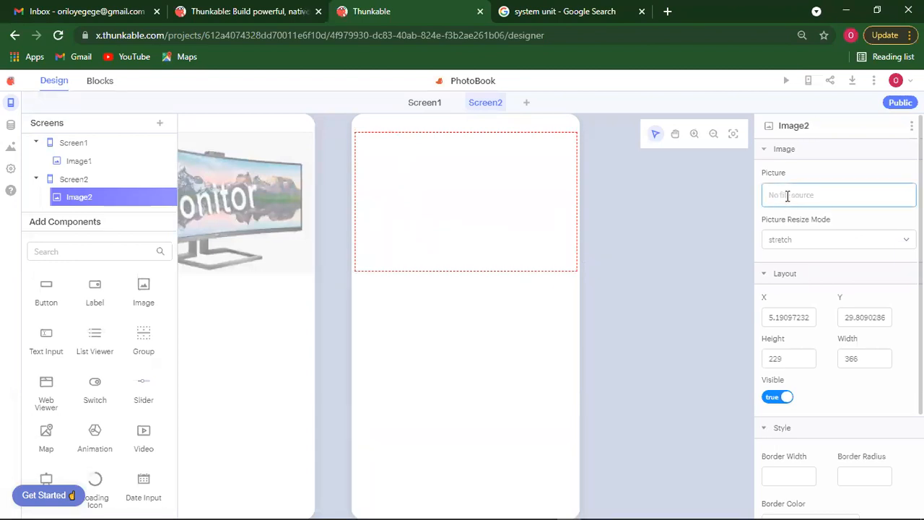
{"action": "left_click", "coordinate": [787, 195]}
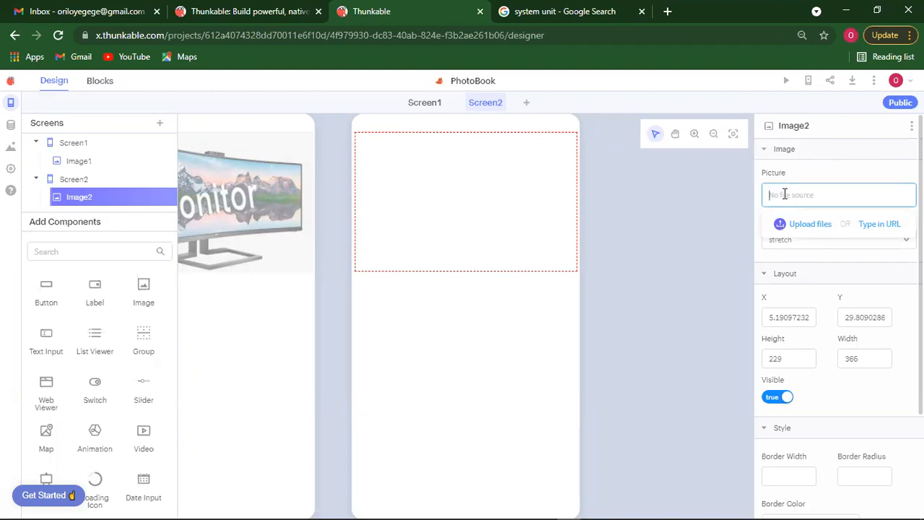
{"action": "key", "text": "ctrl+v"}
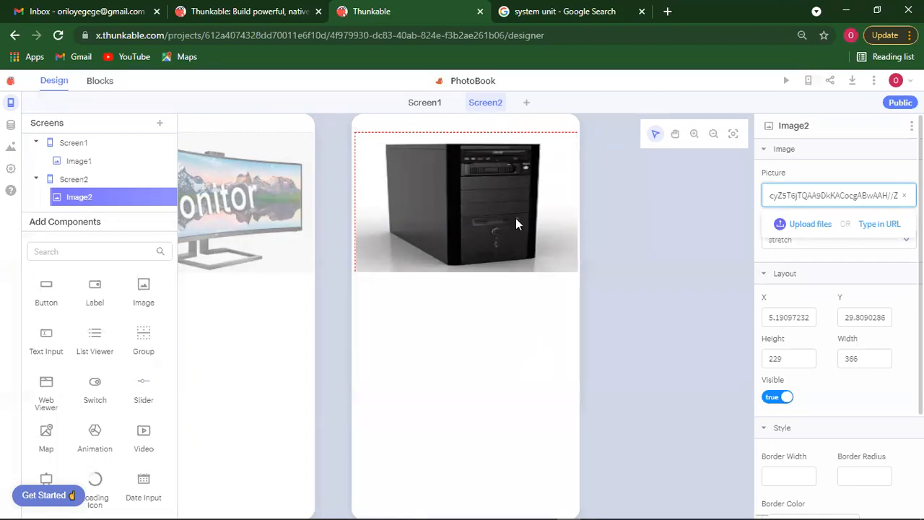
Step: Duplicate Screen2 to make a third screen
{"action": "left_click", "coordinate": [491, 334]}
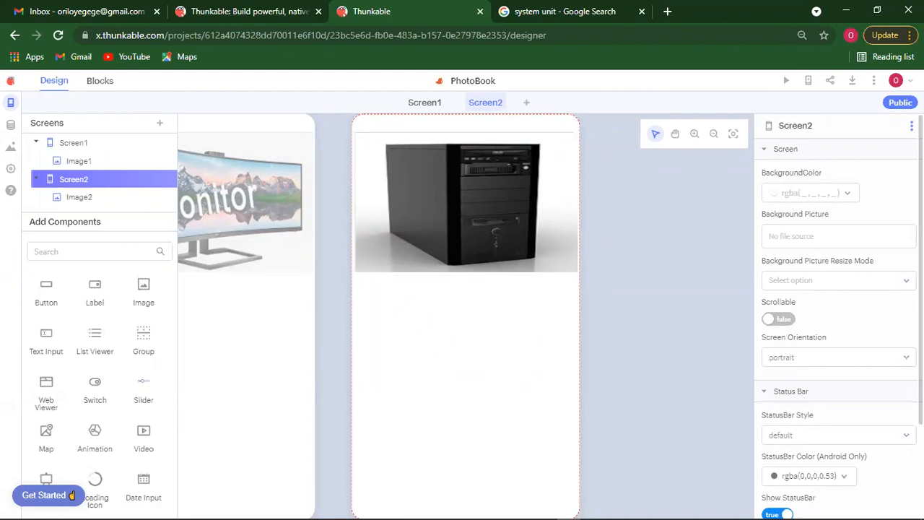
{"action": "left_click", "coordinate": [910, 126]}
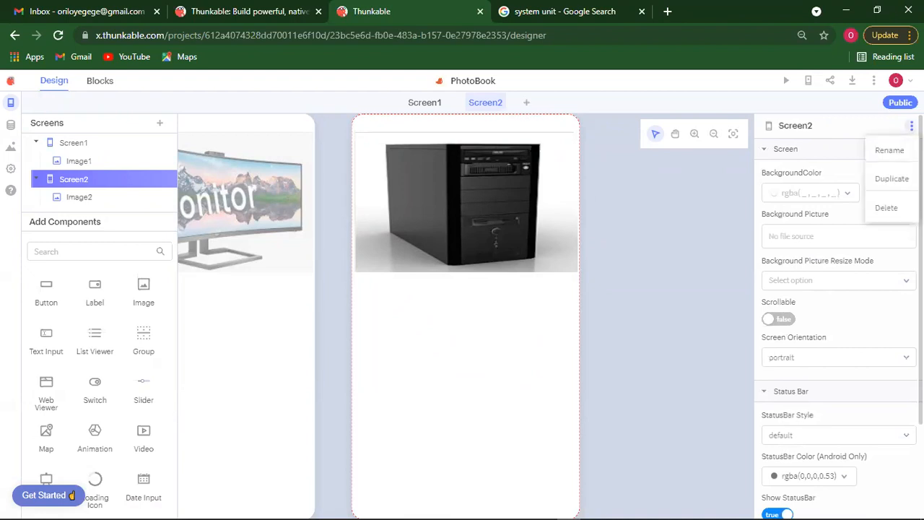
{"action": "left_click", "coordinate": [891, 179]}
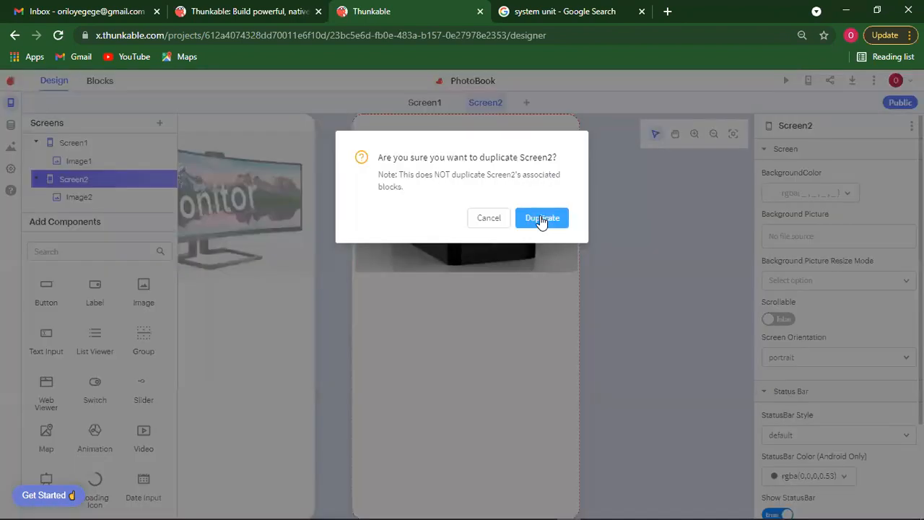
{"action": "left_click", "coordinate": [539, 218]}
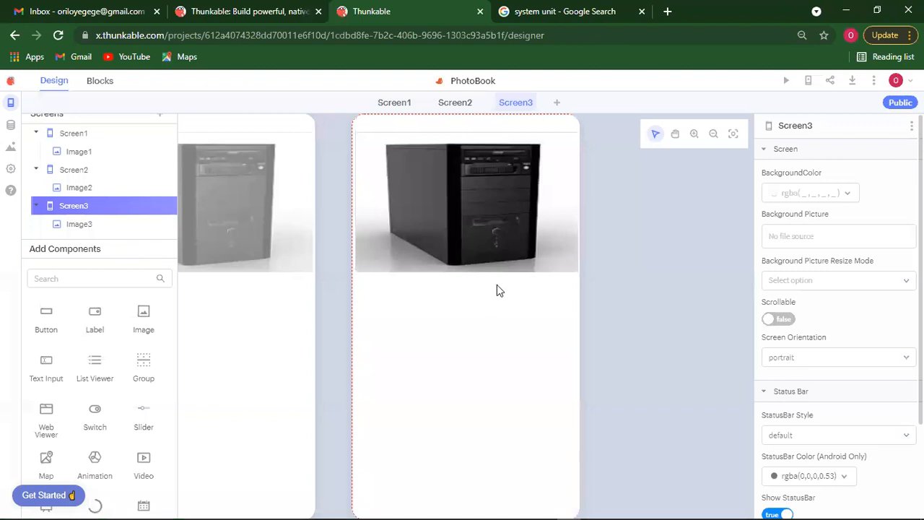
Step: Select the image on the duplicated screen and clear its picture source
{"action": "left_click", "coordinate": [477, 200]}
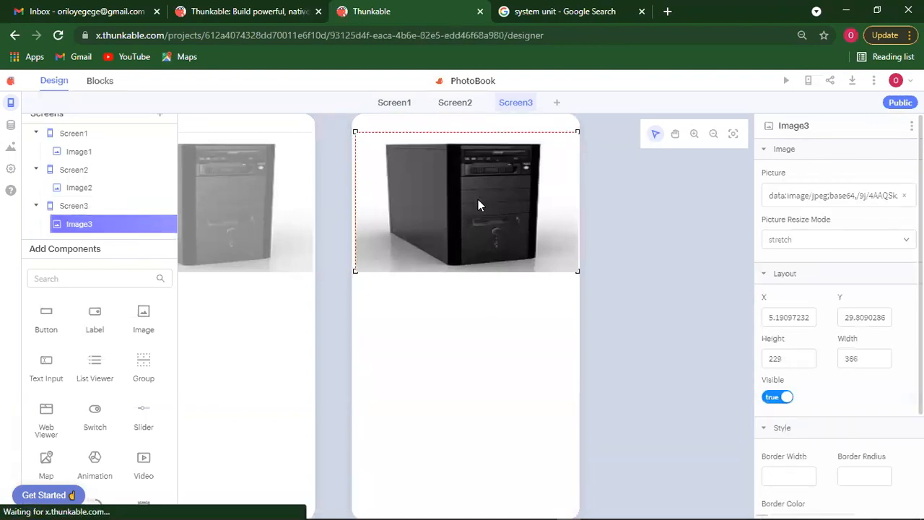
{"action": "left_click", "coordinate": [886, 199]}
{"action": "left_click", "coordinate": [890, 196]}
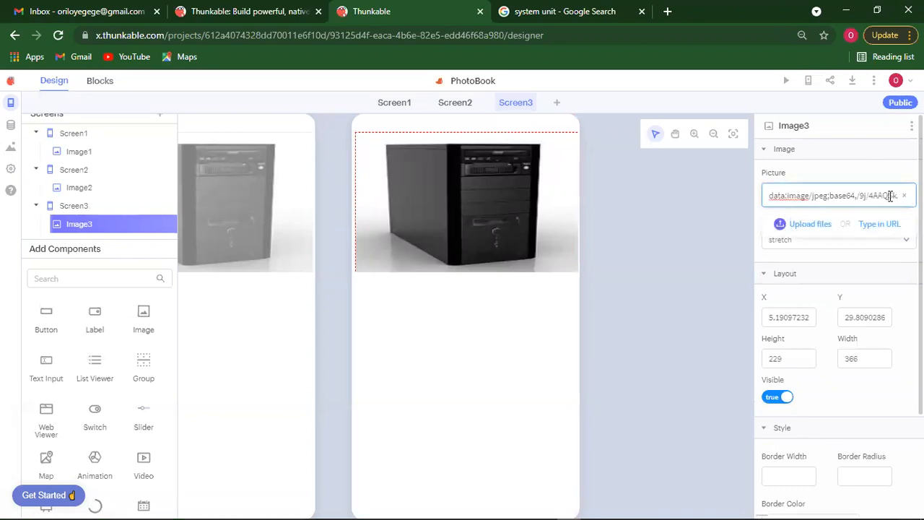
{"action": "left_click", "coordinate": [903, 195]}
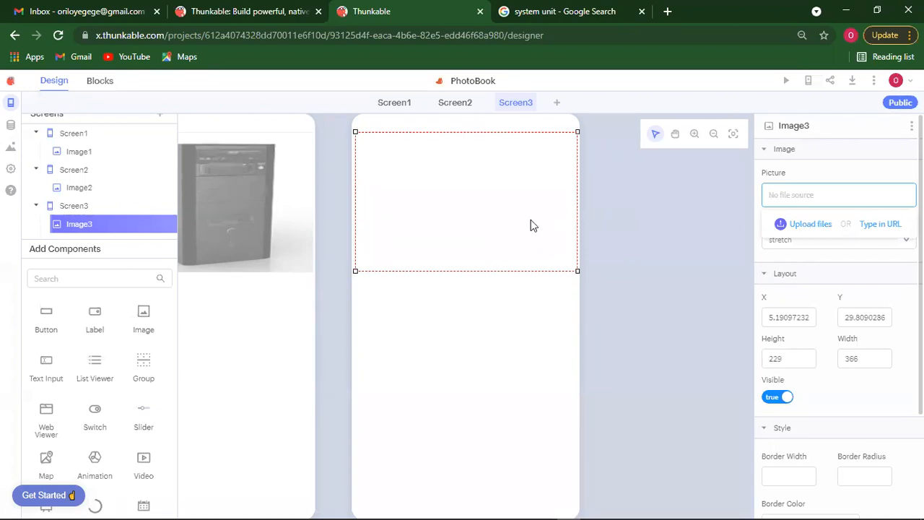
Step: Switch to the Google Images page and search for images of "keyboard"
{"action": "left_click", "coordinate": [573, 15]}
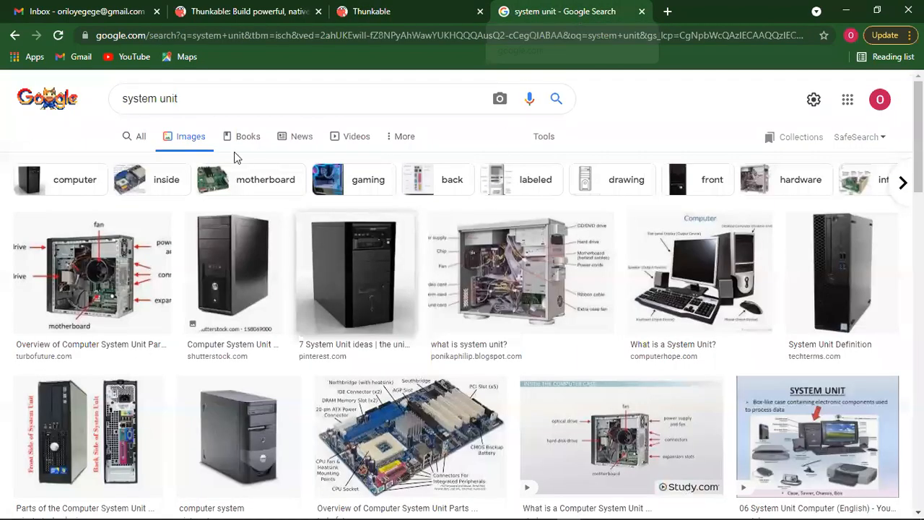
{"action": "triple_click", "coordinate": [185, 100]}
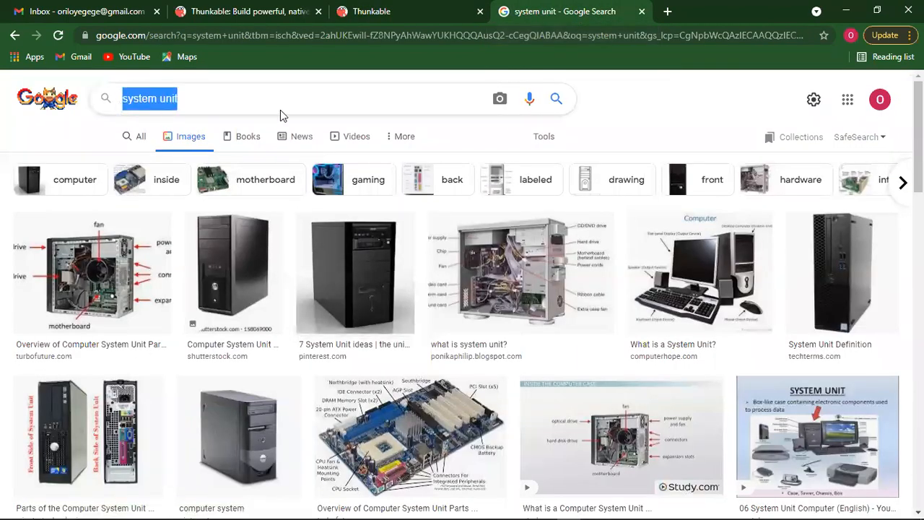
{"action": "type", "text": "keyb"}
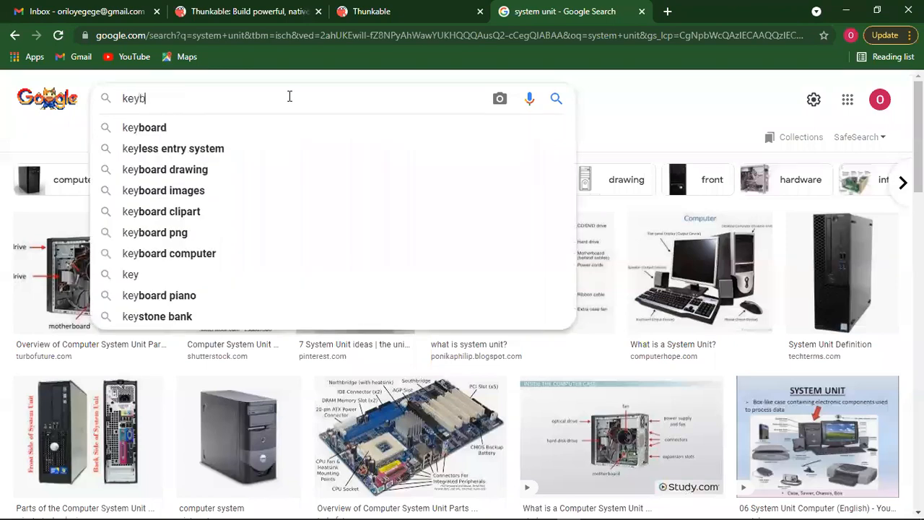
{"action": "type", "text": "oard"}
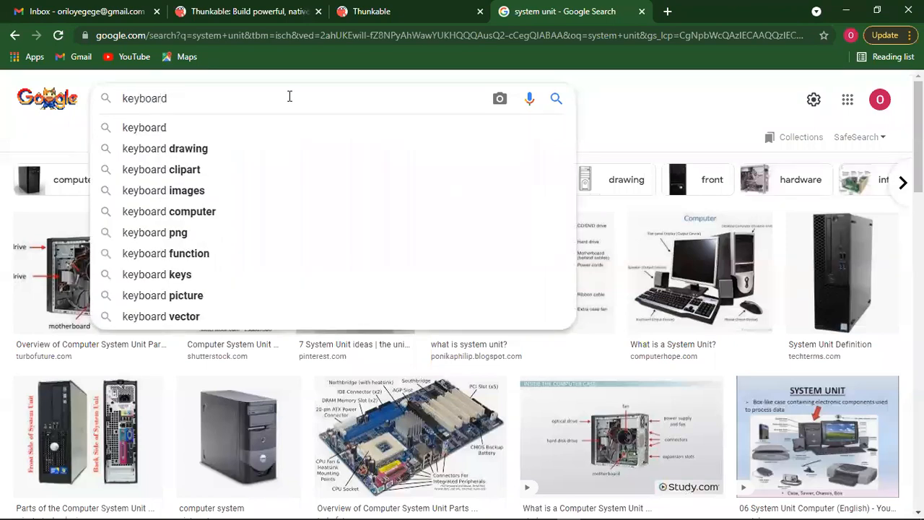
{"action": "key", "text": "Return"}
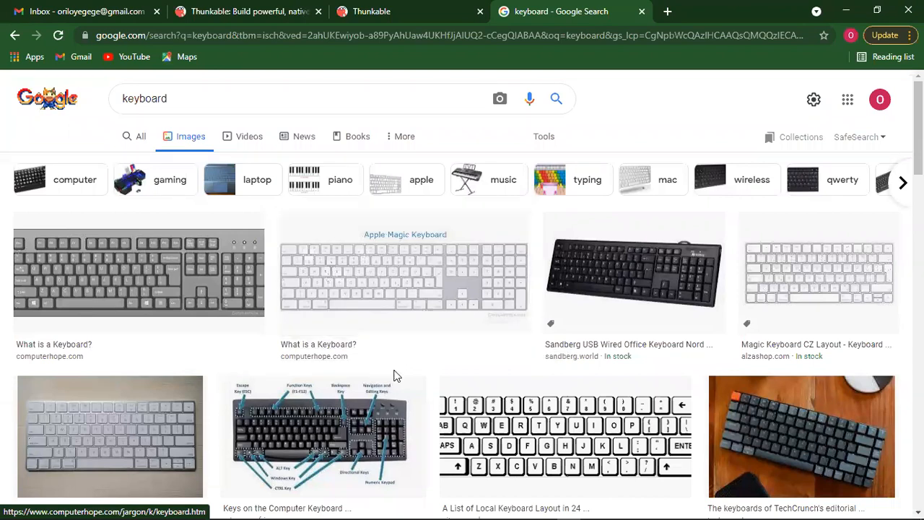
Step: Open the large preview of the black Sandberg USB wired office keyboard from the sandberg.world result
{"action": "right_click", "coordinate": [622, 266]}
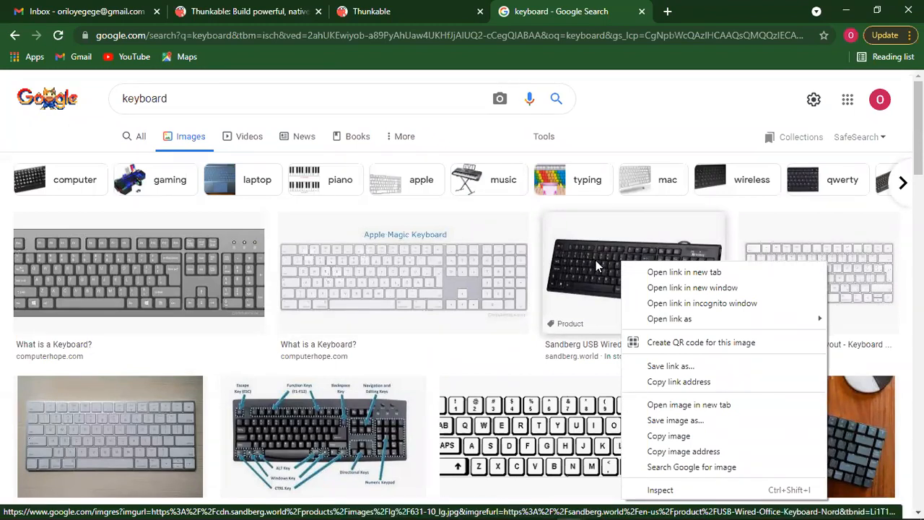
{"action": "left_click", "coordinate": [597, 262]}
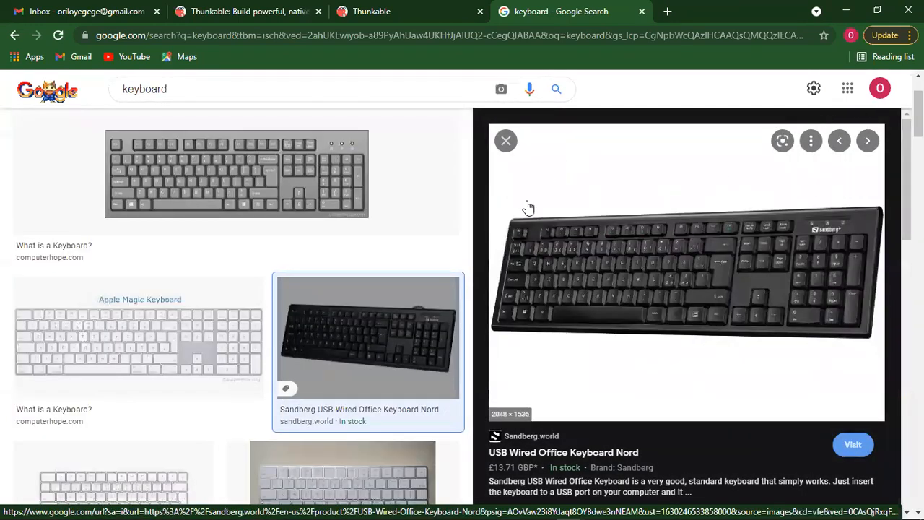
{"action": "left_click", "coordinate": [508, 142]}
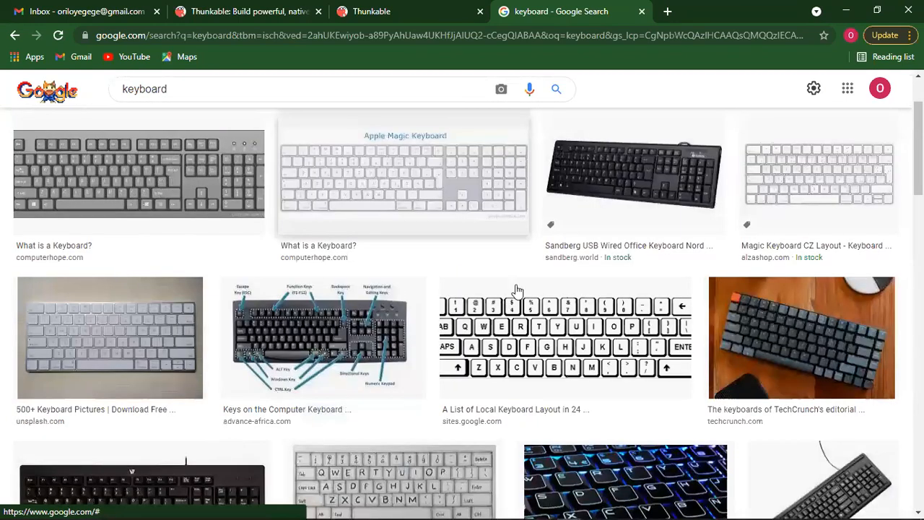
{"action": "left_click", "coordinate": [645, 174]}
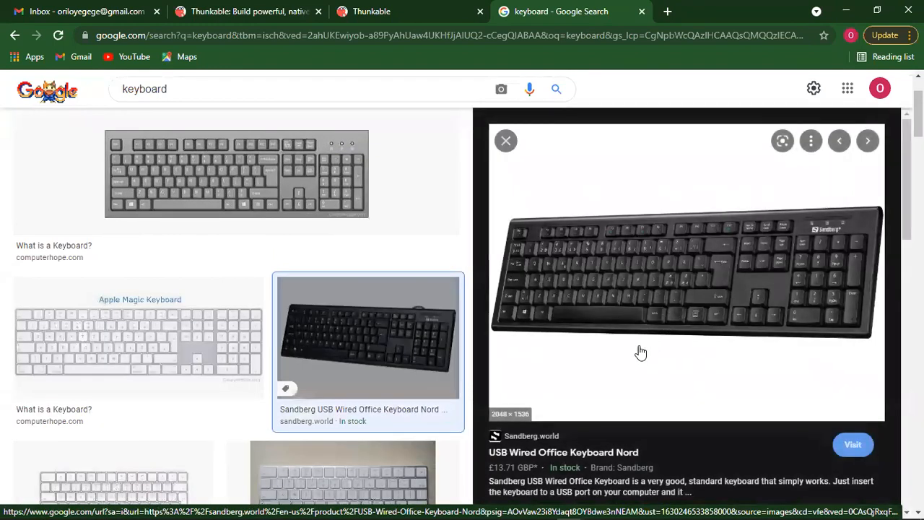
{"action": "left_click", "coordinate": [812, 145]}
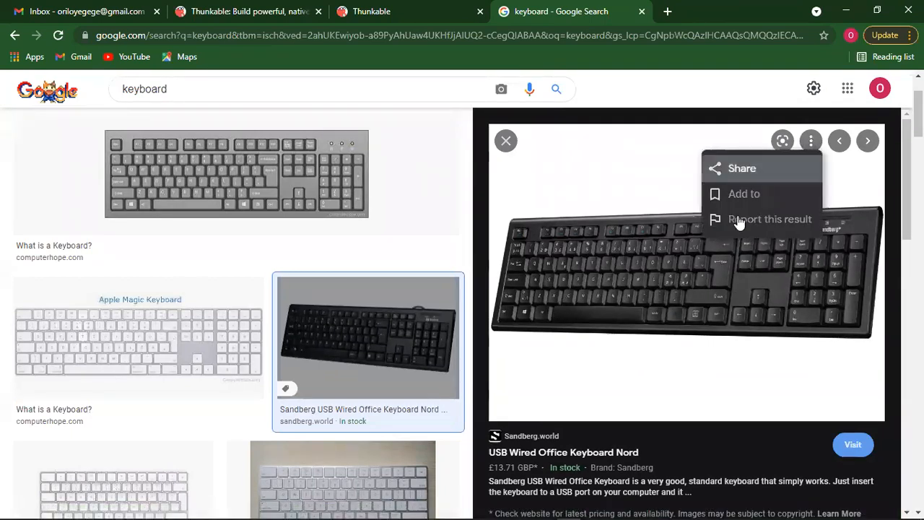
{"action": "right_click", "coordinate": [643, 260]}
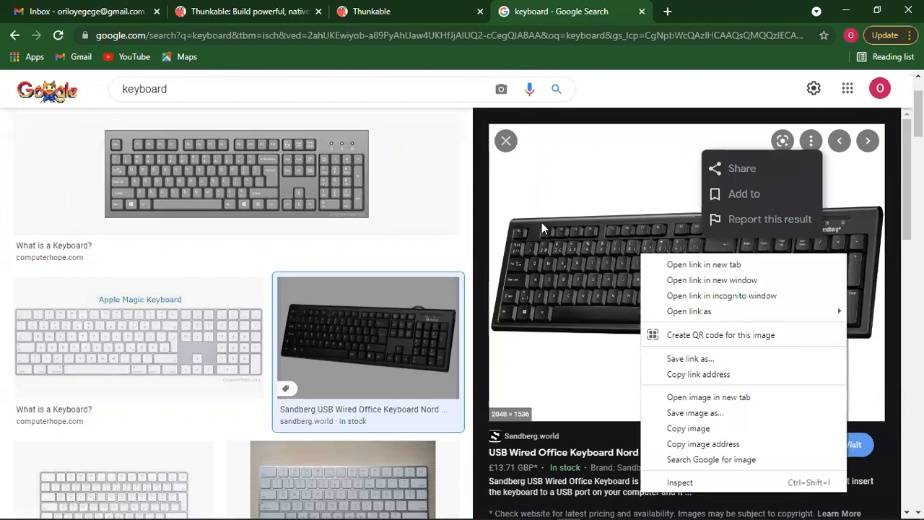
{"action": "left_click", "coordinate": [526, 194]}
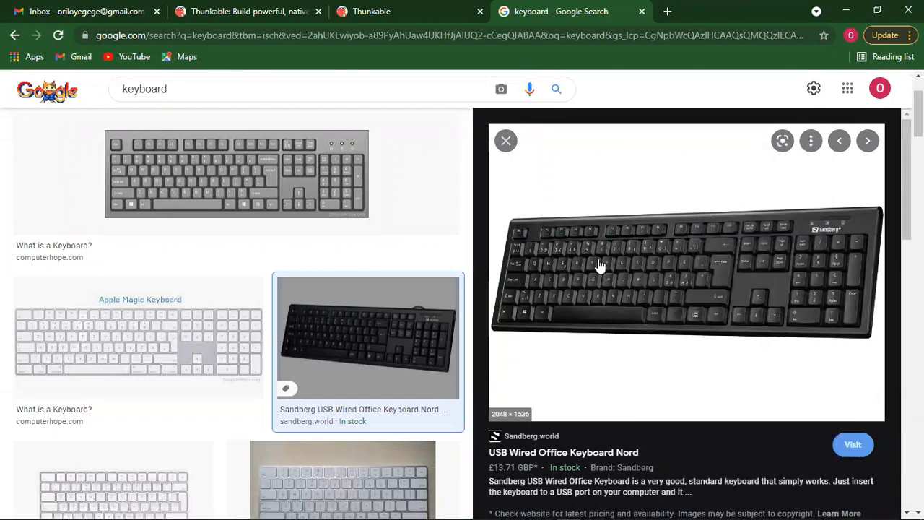
Step: Save the previewed Sandberg keyboard picture to the Downloads folder as keyboard.jpg
{"action": "right_click", "coordinate": [650, 267]}
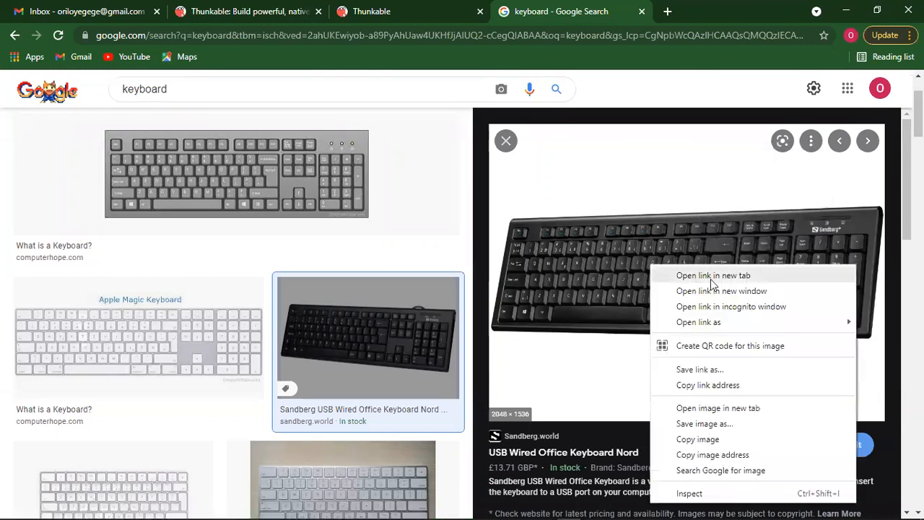
{"action": "left_click", "coordinate": [703, 423]}
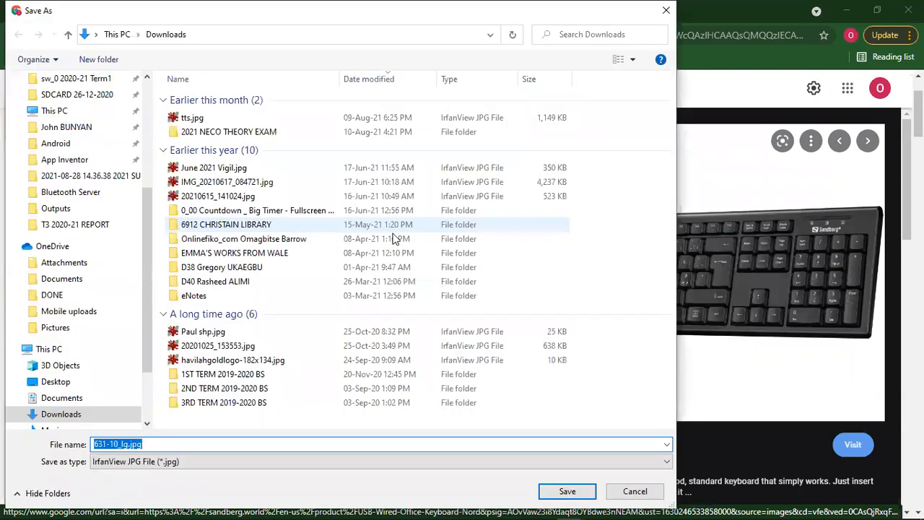
{"action": "left_click", "coordinate": [126, 444]}
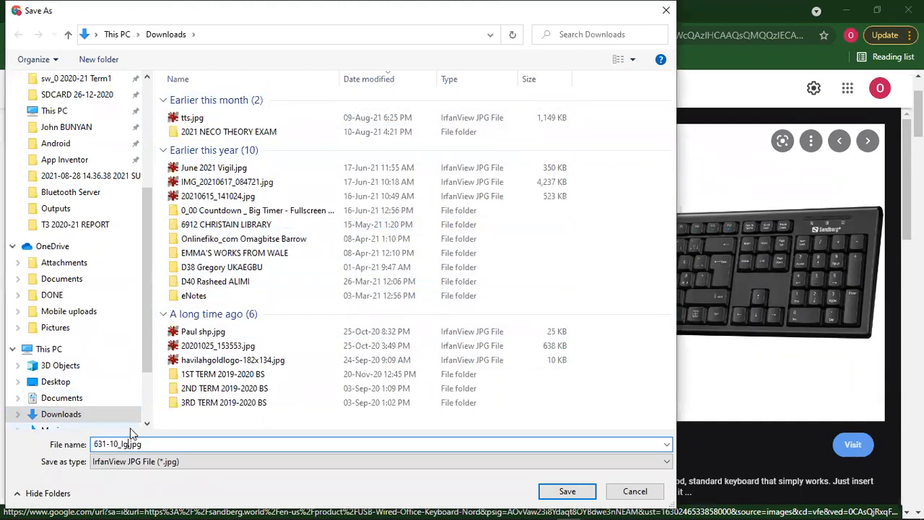
{"action": "key", "text": "BackSpace"}
{"action": "key", "text": "BackSpace"}
{"action": "key", "text": "BackSpace"}
{"action": "key", "text": "BackSpace"}
{"action": "key", "text": "BackSpace"}
{"action": "key", "text": "BackSpace"}
{"action": "key", "text": "BackSpace"}
{"action": "key", "text": "BackSpace"}
{"action": "key", "text": "BackSpace"}
{"action": "type", "text": "keyboard"}
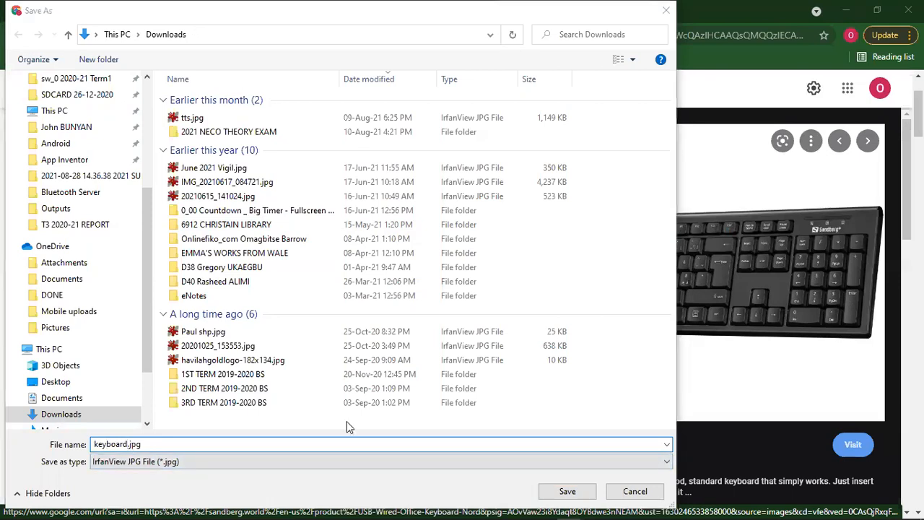
{"action": "left_click", "coordinate": [567, 493]}
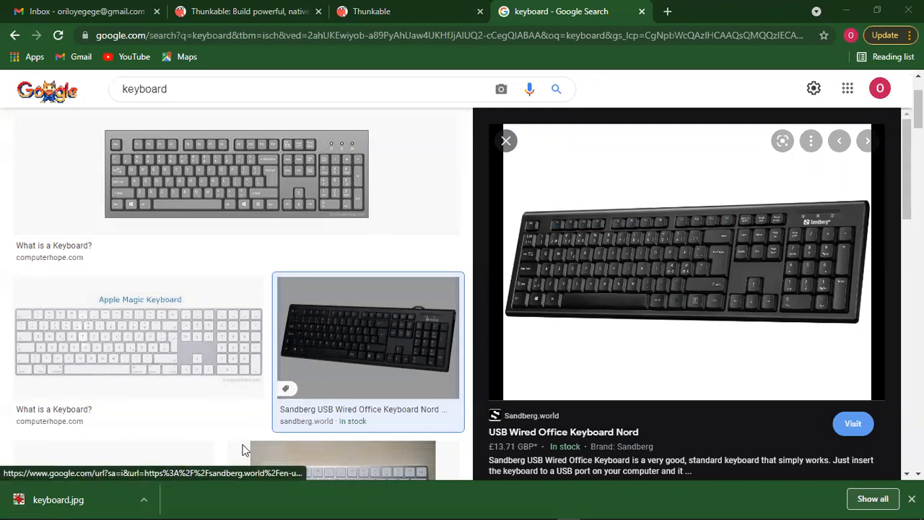
Step: Show the downloaded keyboard.jpg in its folder, and minimize the folder window
{"action": "left_click", "coordinate": [142, 501]}
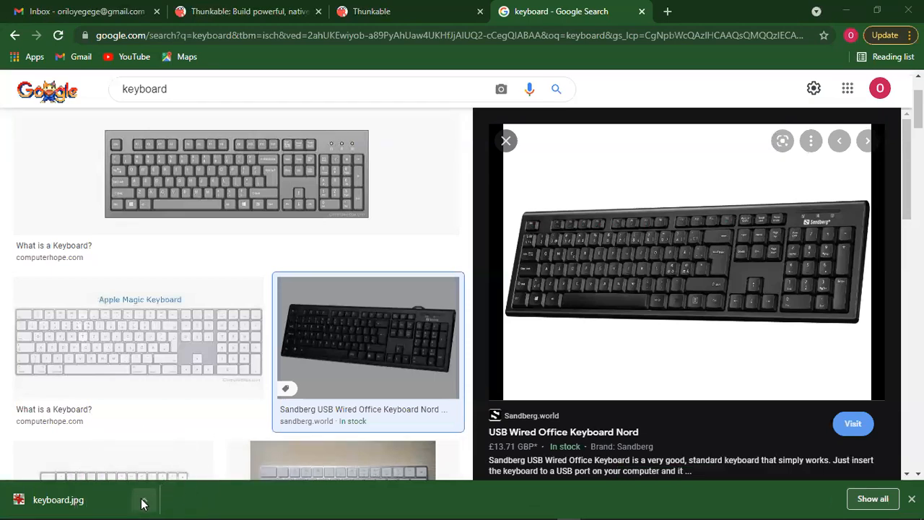
{"action": "left_click", "coordinate": [143, 500]}
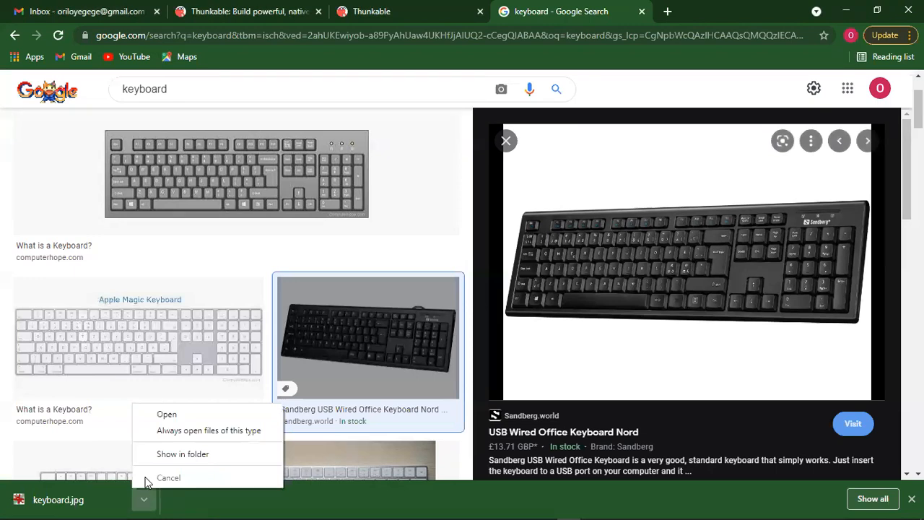
{"action": "left_click", "coordinate": [183, 454]}
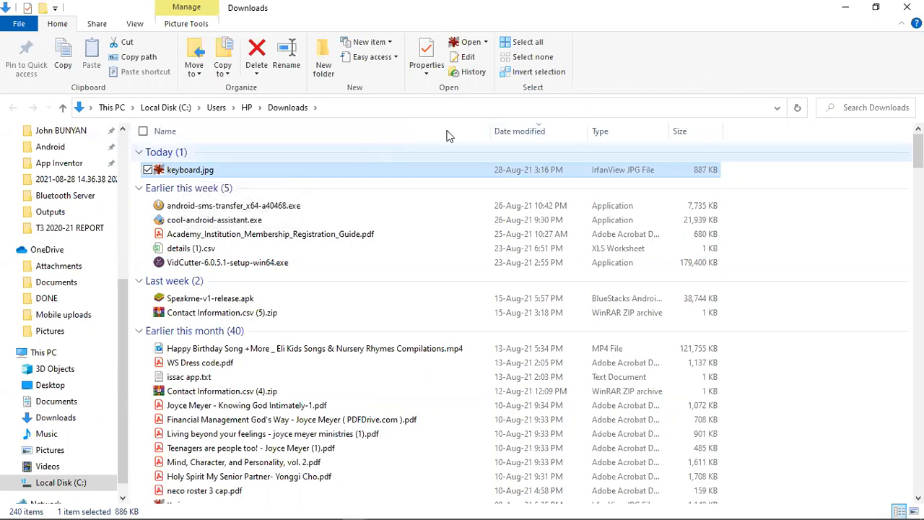
{"action": "left_click", "coordinate": [844, 12]}
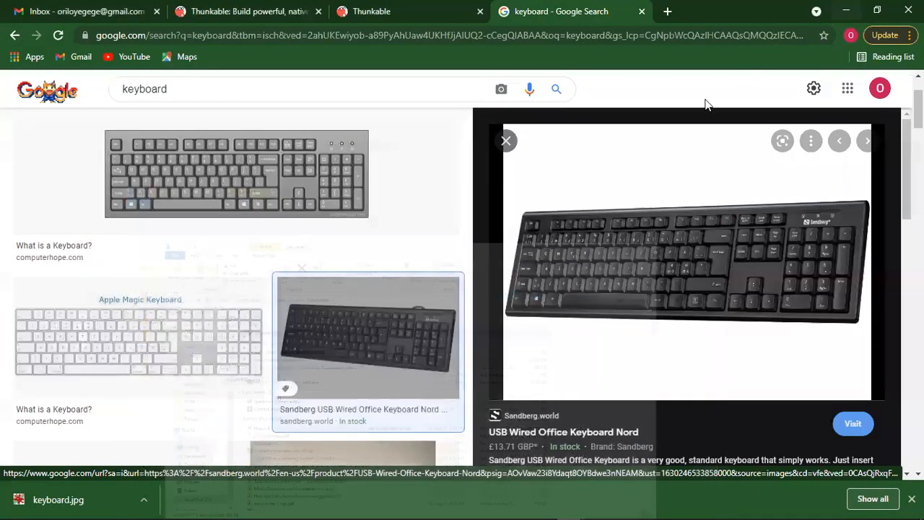
Step: Switch to the Thunkable project and upload keyboard.jpg from the Downloads folder as the picture of Image3 on Screen3
{"action": "left_click", "coordinate": [388, 14]}
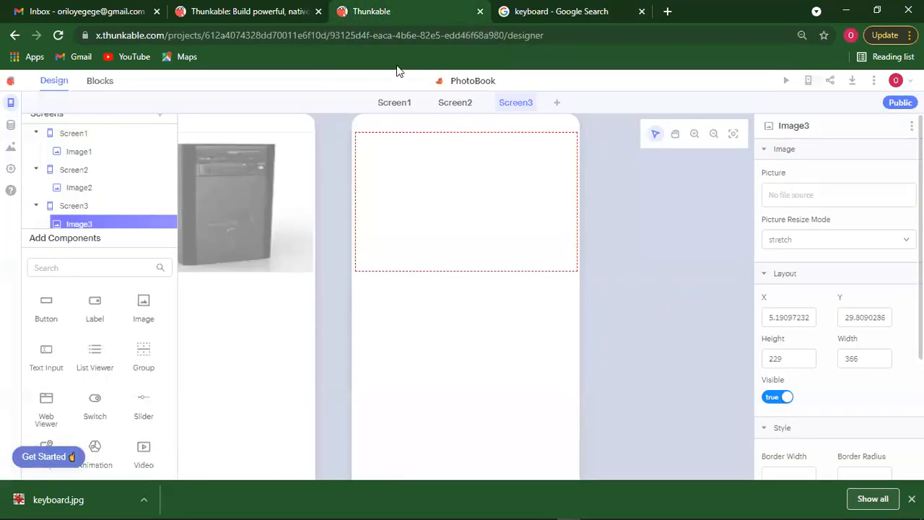
{"action": "left_click", "coordinate": [779, 193]}
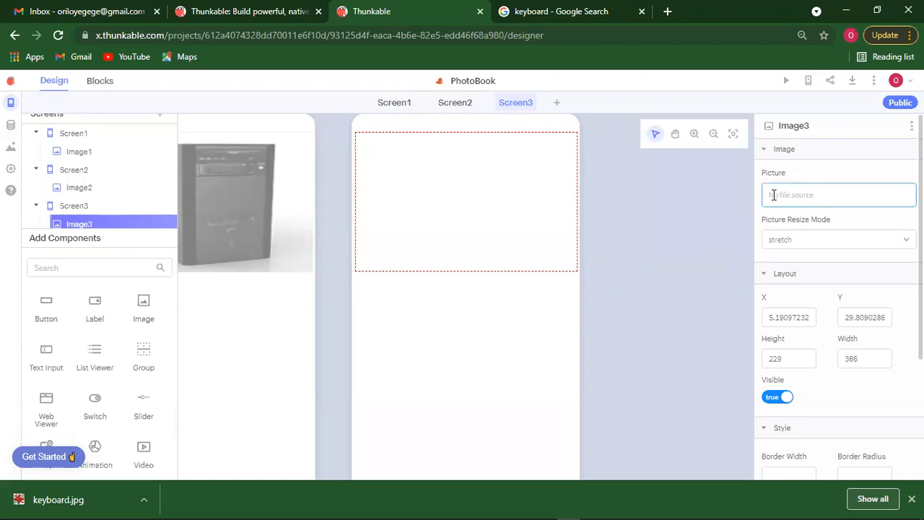
{"action": "left_click", "coordinate": [773, 195]}
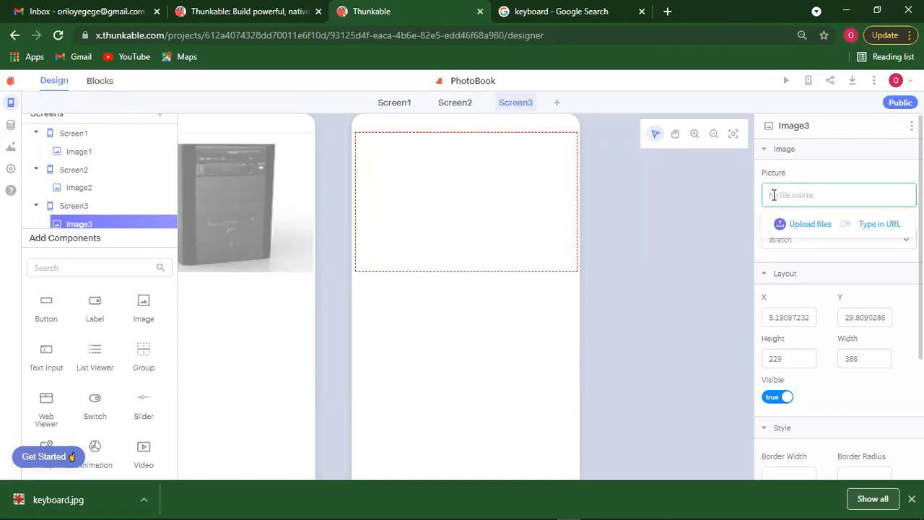
{"action": "key", "text": "alt+Tab"}
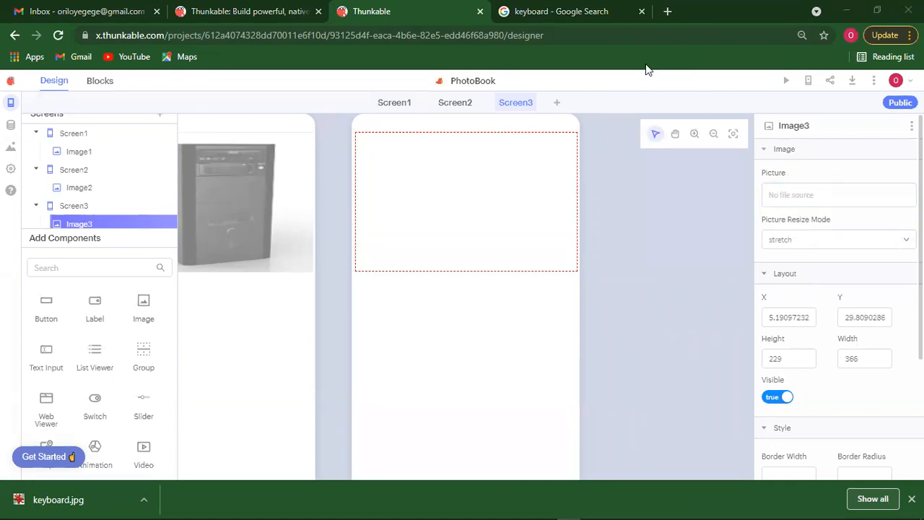
{"action": "left_click", "coordinate": [779, 194]}
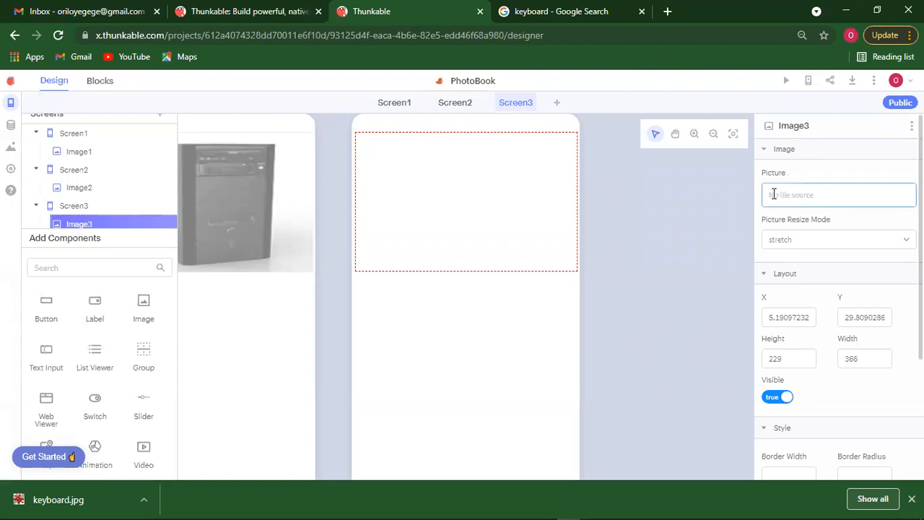
{"action": "left_click", "coordinate": [771, 193]}
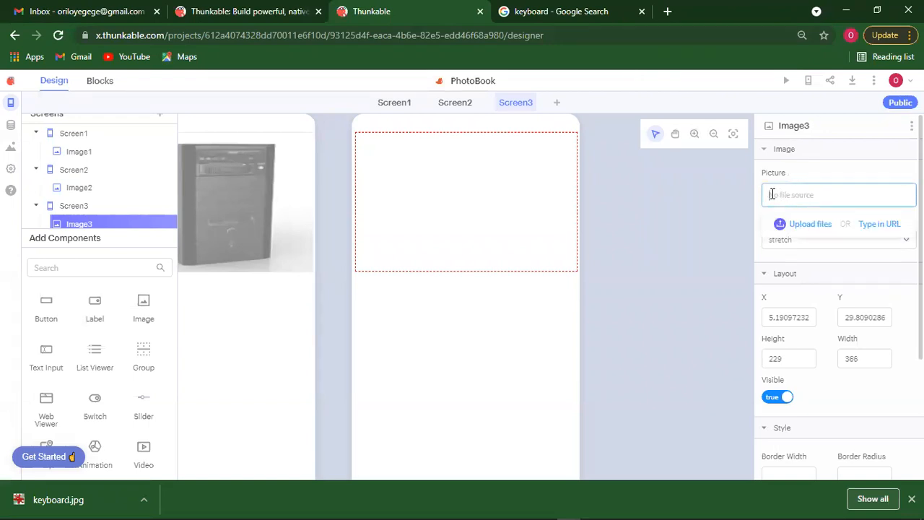
{"action": "left_click", "coordinate": [799, 225]}
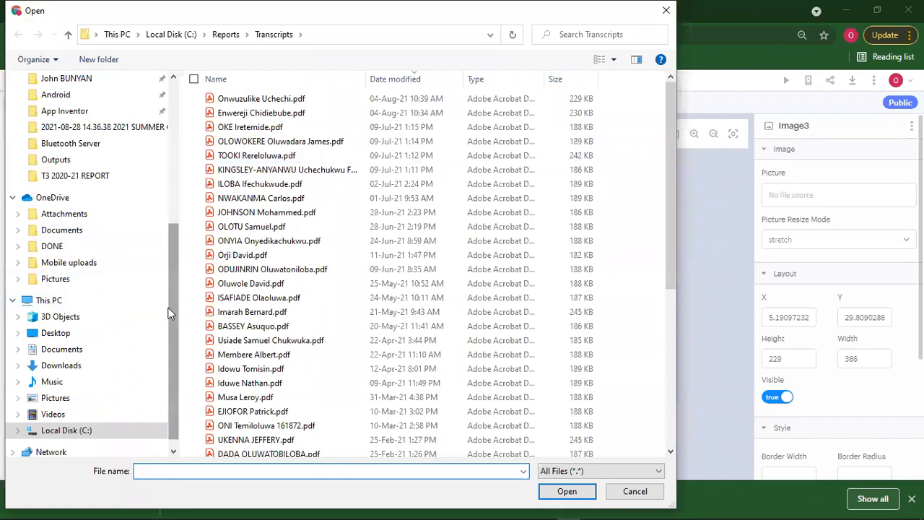
{"action": "left_click", "coordinate": [62, 368]}
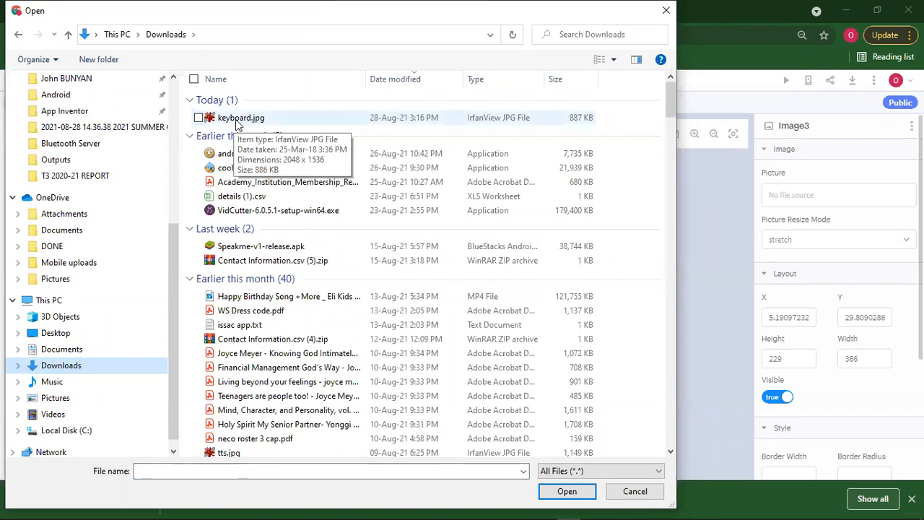
{"action": "left_click", "coordinate": [236, 120]}
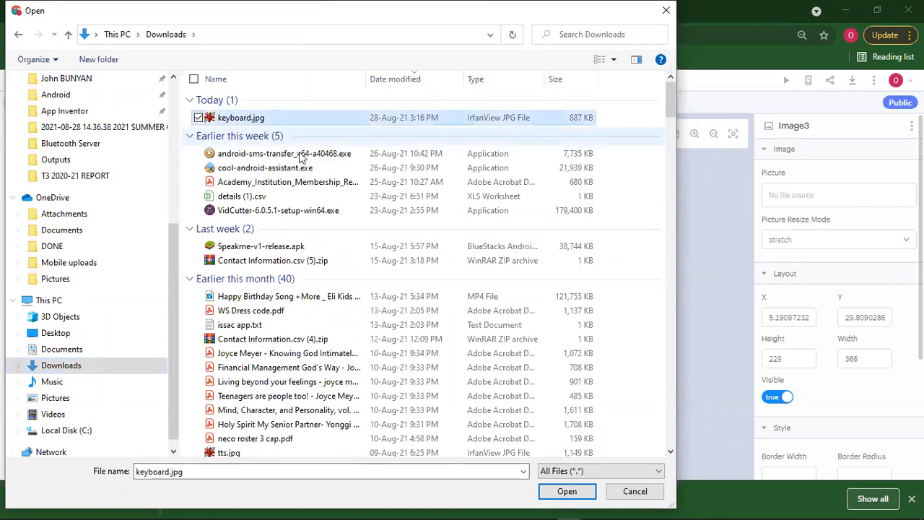
{"action": "left_click", "coordinate": [567, 493]}
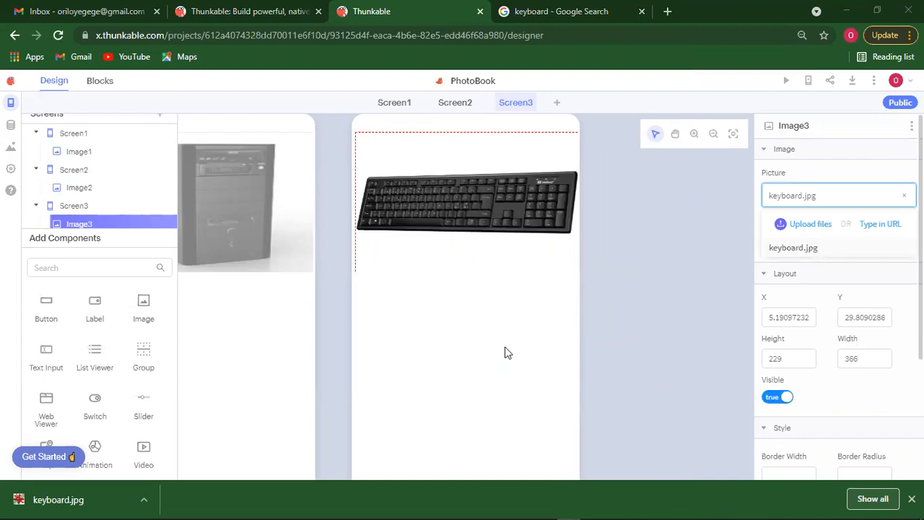
{"action": "left_click", "coordinate": [459, 270]}
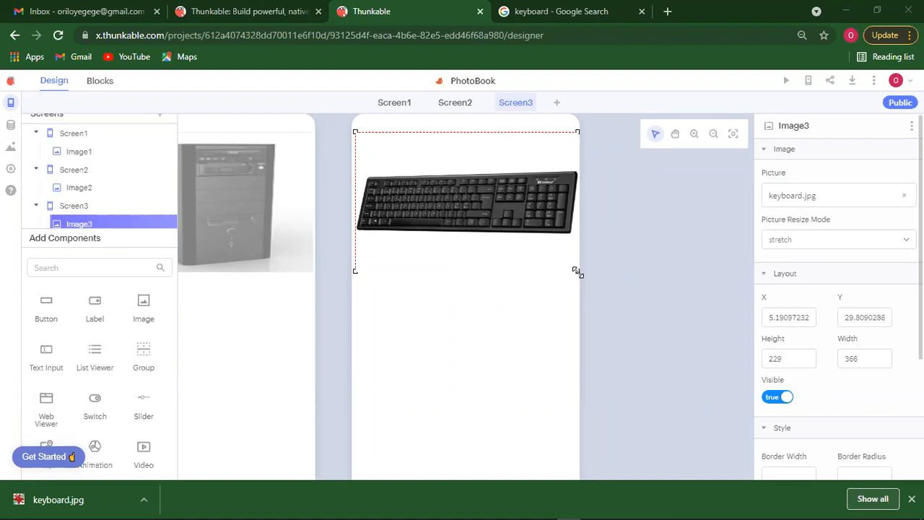
{"action": "left_click", "coordinate": [490, 348]}
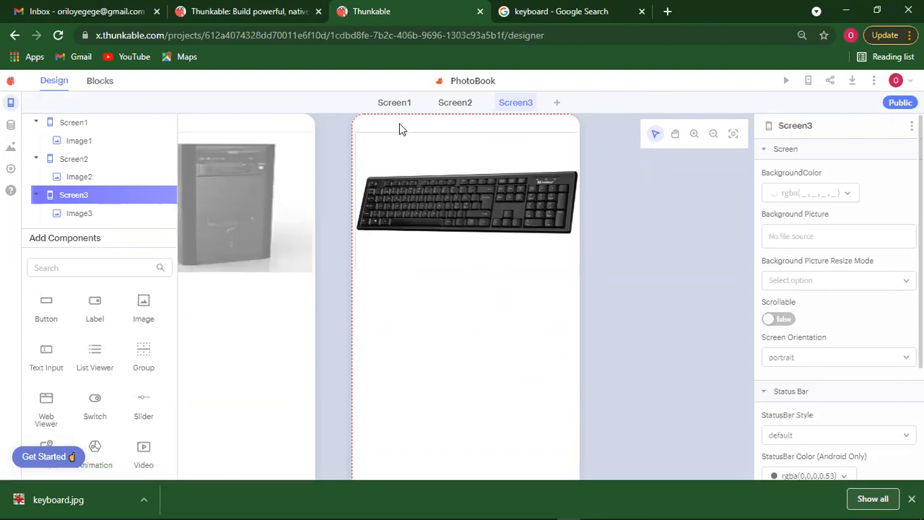
Step: Look through the pictures on Screen1, Screen2 and Screen3, and return to Screen1
{"action": "left_click", "coordinate": [394, 103]}
{"action": "left_click", "coordinate": [460, 105]}
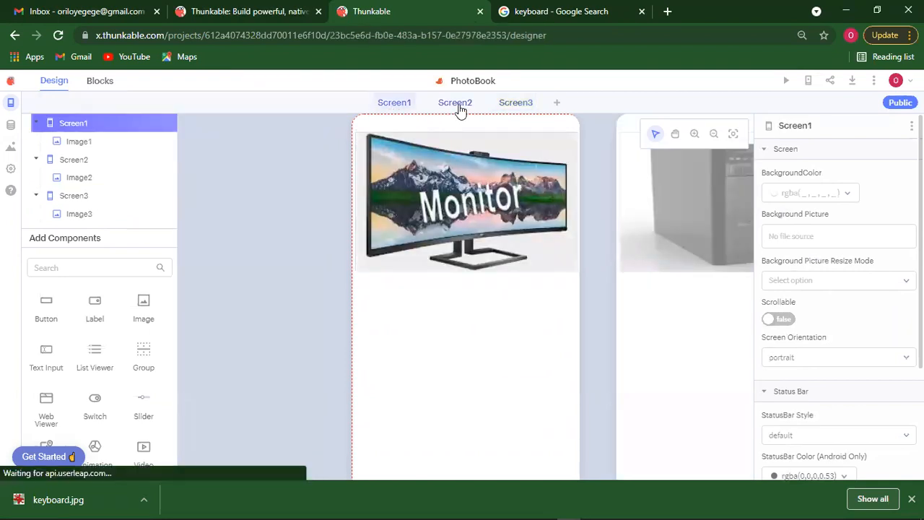
{"action": "left_click", "coordinate": [516, 105]}
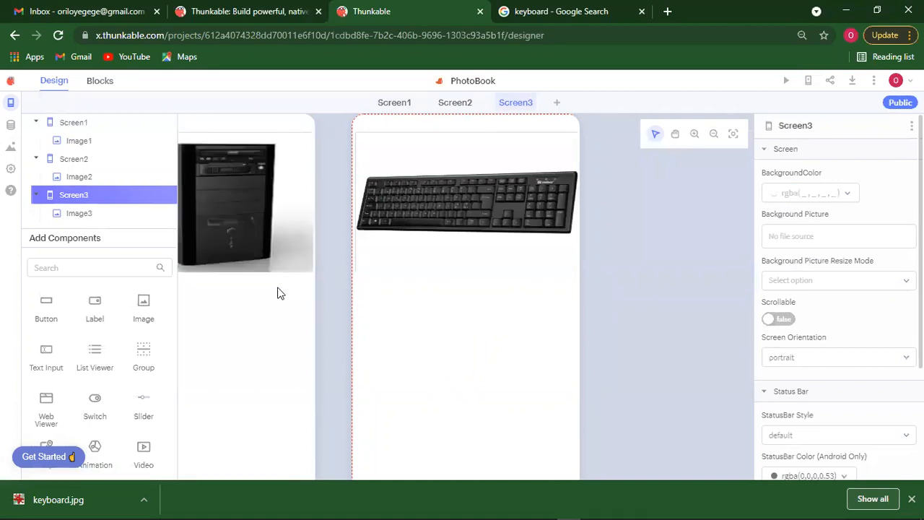
{"action": "left_click", "coordinate": [386, 105]}
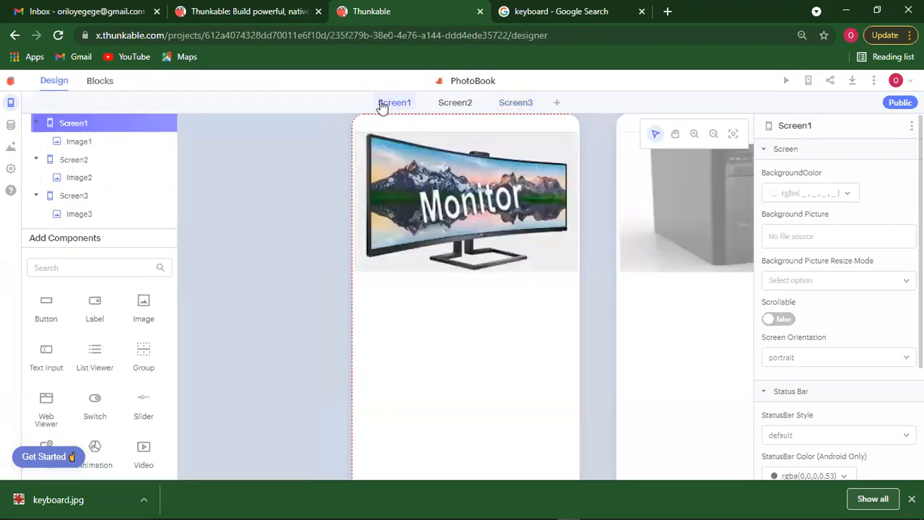
{"action": "left_click", "coordinate": [387, 106]}
{"action": "left_click", "coordinate": [387, 106]}
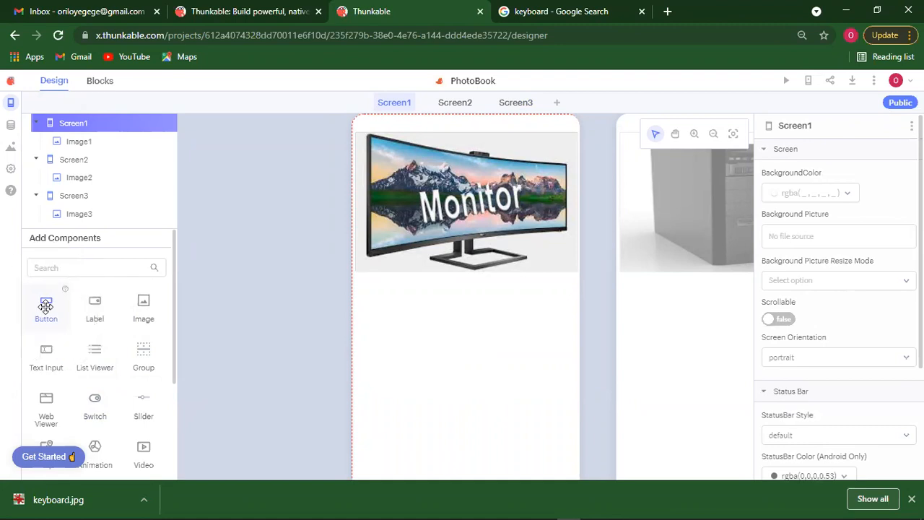
Step: Add a button below the monitor picture on Screen1 and set its text to "Next"
{"action": "left_click_drag", "start_coordinate": [46, 306], "coordinate": [407, 339]}
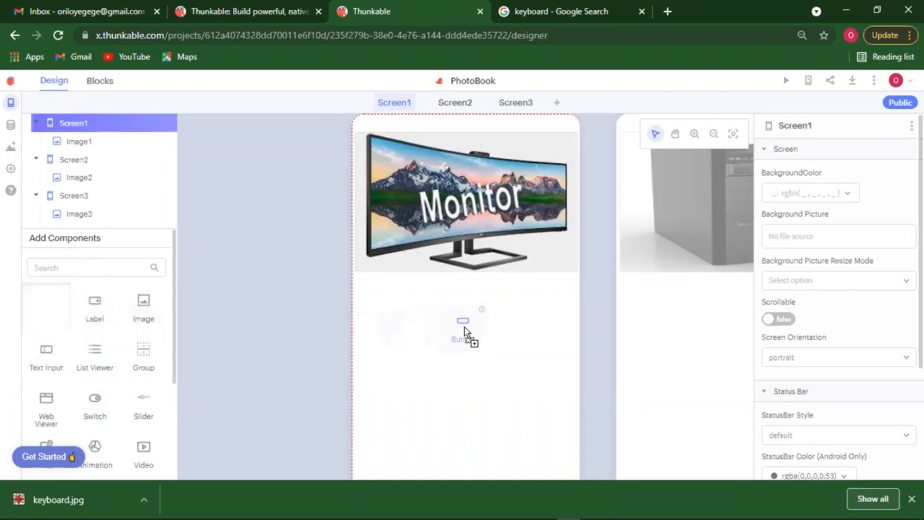
{"action": "left_click_drag", "start_coordinate": [464, 327], "coordinate": [465, 326]}
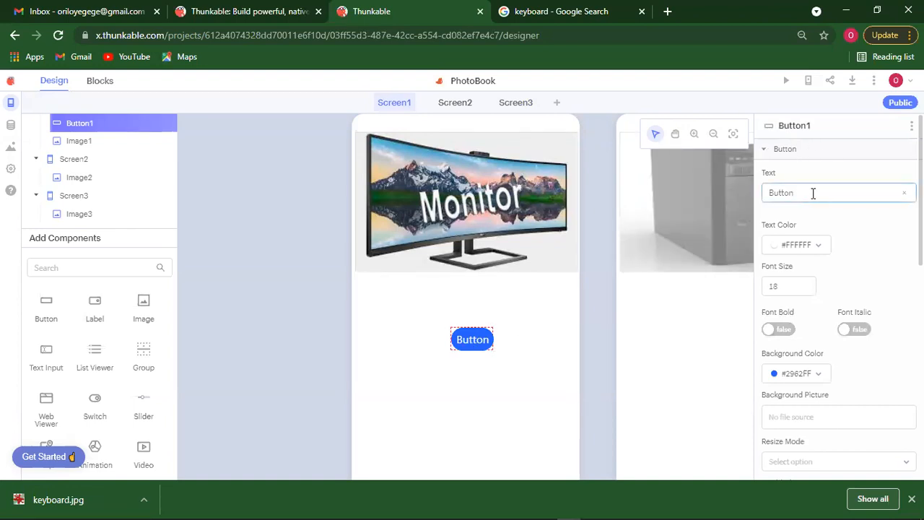
{"action": "left_click_drag", "start_coordinate": [813, 192], "coordinate": [764, 192]}
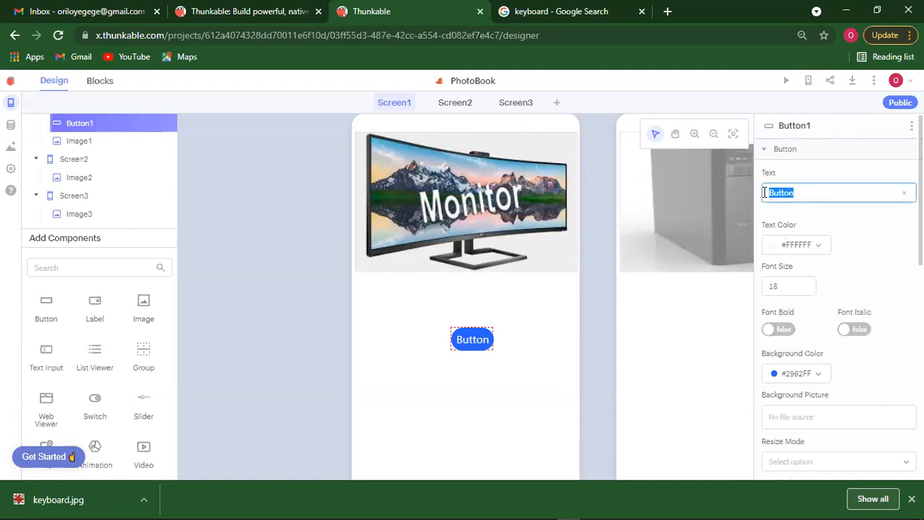
{"action": "type", "text": "Next"}
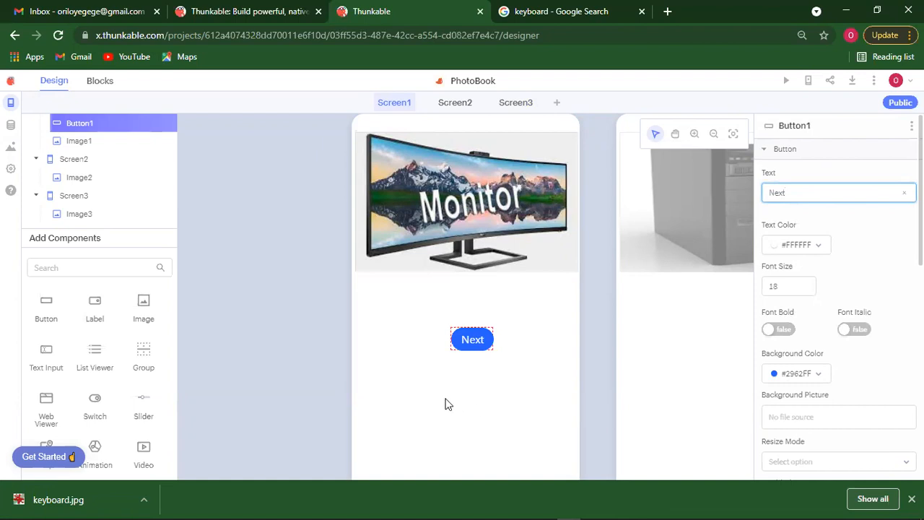
{"action": "left_click", "coordinate": [474, 345]}
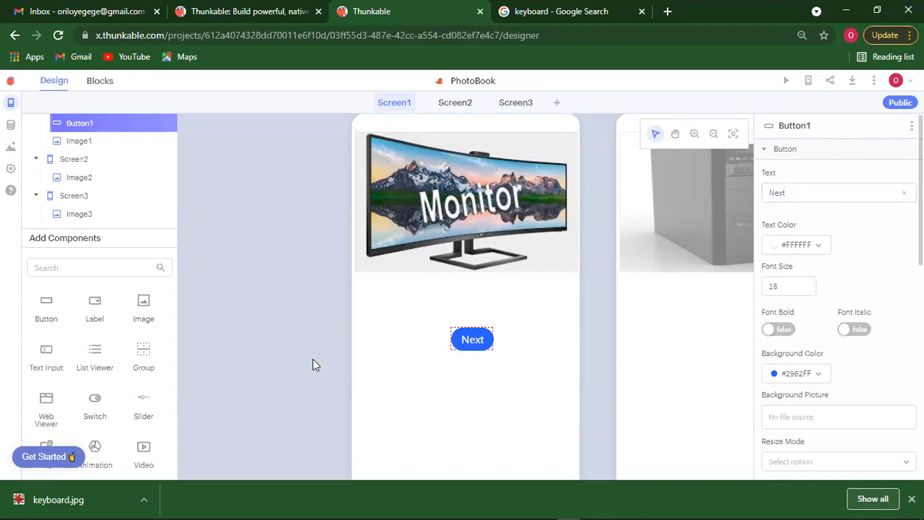
Step: Go through the three screens in the order the Next button should follow, ending on Screen1
{"action": "left_click", "coordinate": [457, 106]}
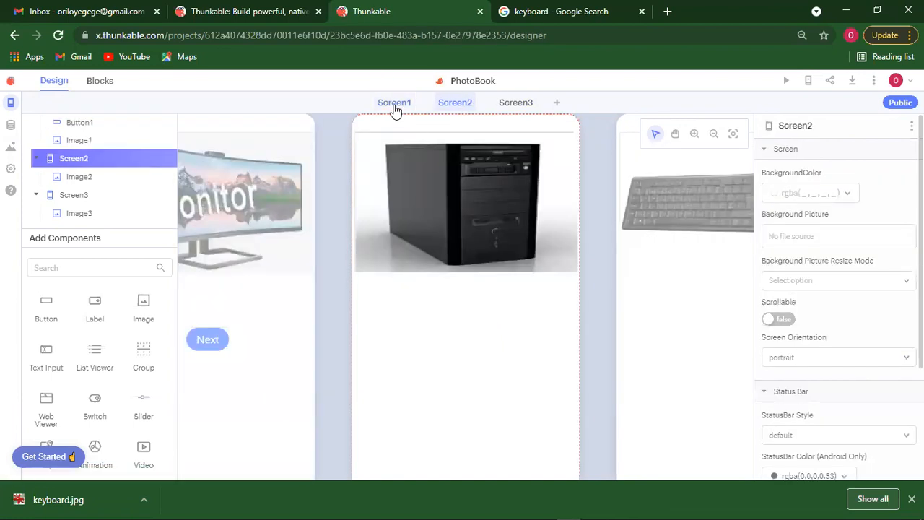
{"action": "left_click", "coordinate": [394, 104]}
{"action": "left_click", "coordinate": [454, 105]}
{"action": "left_click", "coordinate": [515, 106]}
{"action": "left_click", "coordinate": [399, 105]}
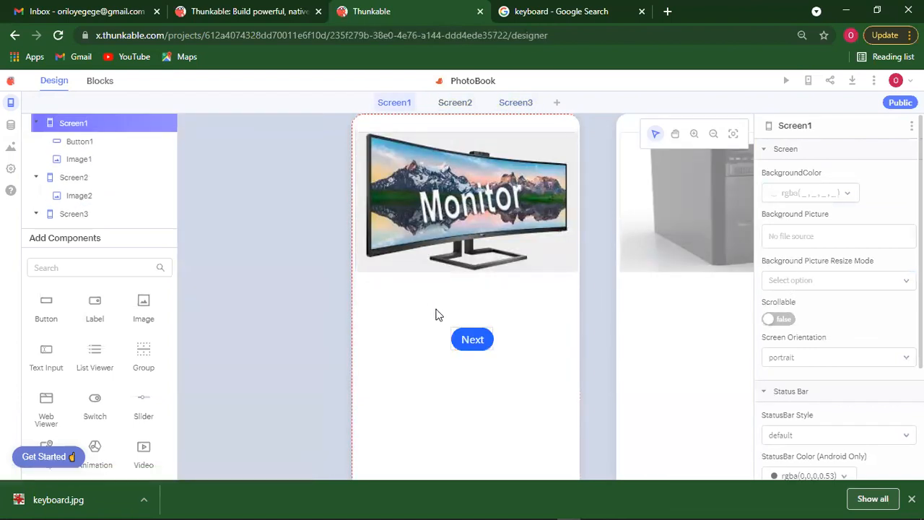
{"action": "left_click", "coordinate": [474, 342]}
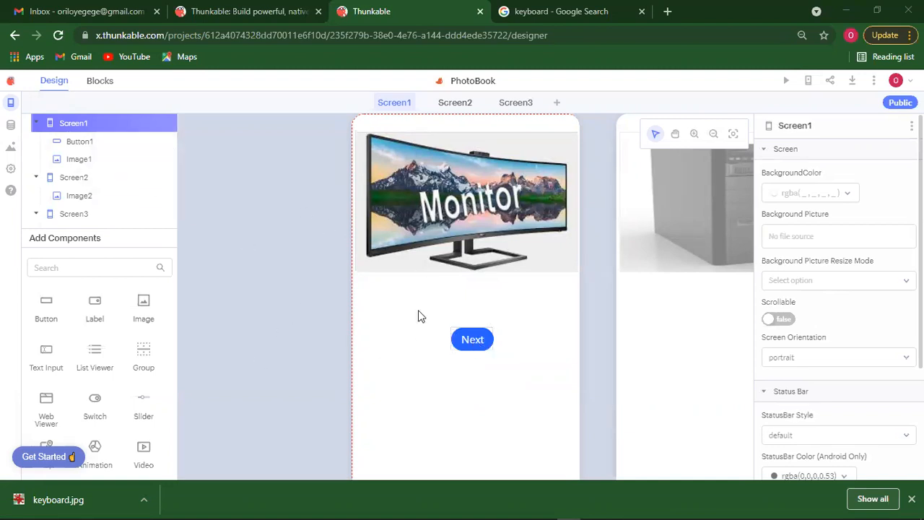
Step: Open the blocks of Screen1 and place a "when Button1 Click" event block in the empty workspace
{"action": "left_click", "coordinate": [100, 81]}
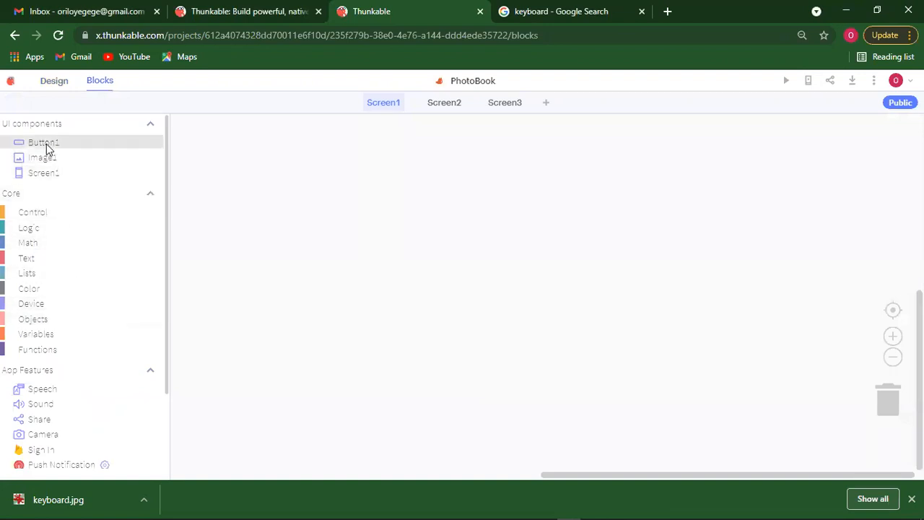
{"action": "key", "text": "ctrl"}
{"action": "key", "text": "ctrl"}
{"action": "key", "text": "ctrl"}
{"action": "left_click", "coordinate": [44, 143]}
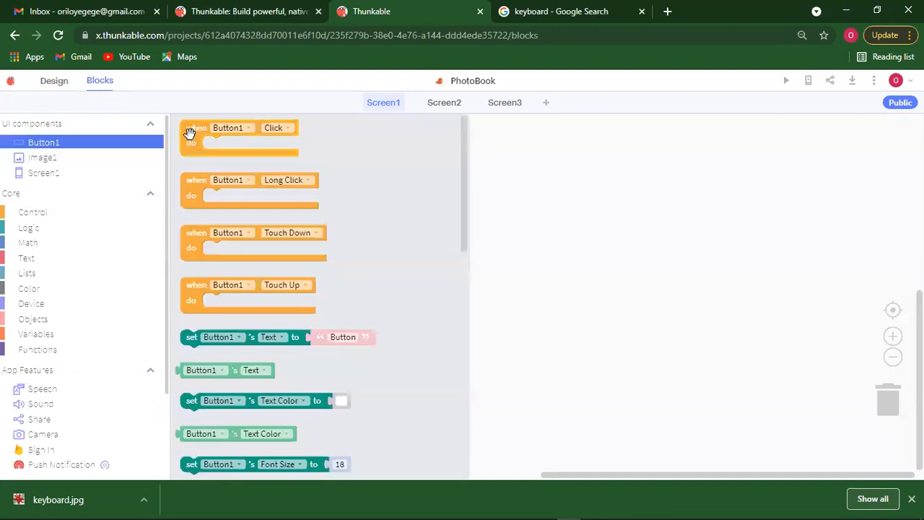
{"action": "mouse_move", "coordinate": [193, 137]}
{"action": "left_mouse_down"}
{"action": "mouse_move", "coordinate": [206, 161]}
{"action": "mouse_move", "coordinate": [203, 141]}
{"action": "left_mouse_up"}
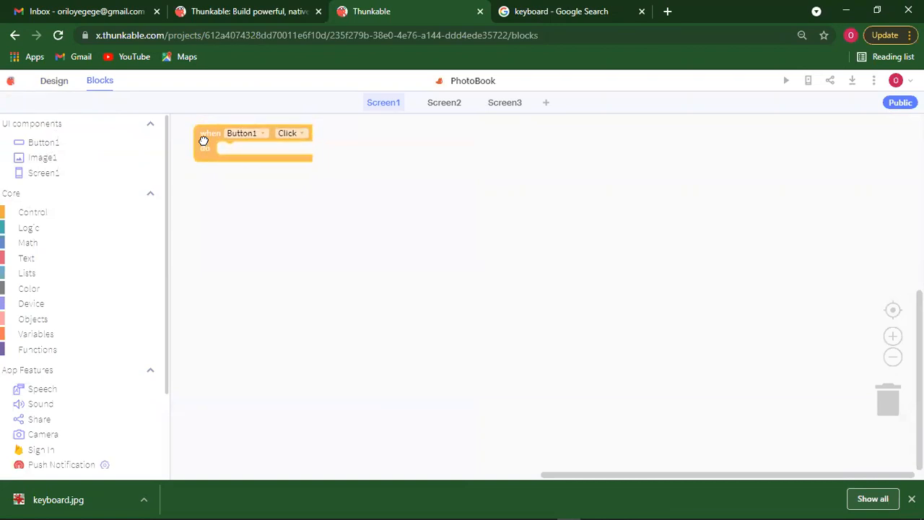
{"action": "left_click_drag", "start_coordinate": [203, 141], "coordinate": [204, 140]}
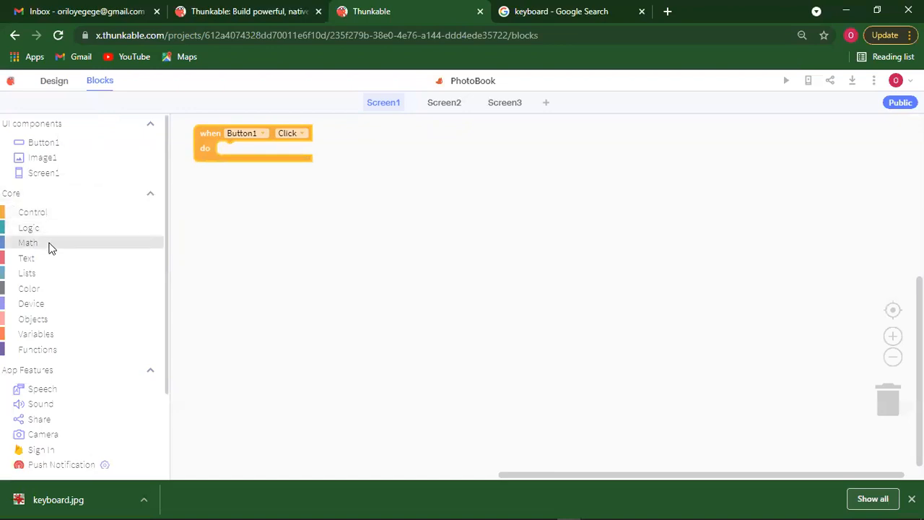
Step: Insert a "navigate to" block inside the Button1 Click event and choose its target screen
{"action": "left_click", "coordinate": [32, 214]}
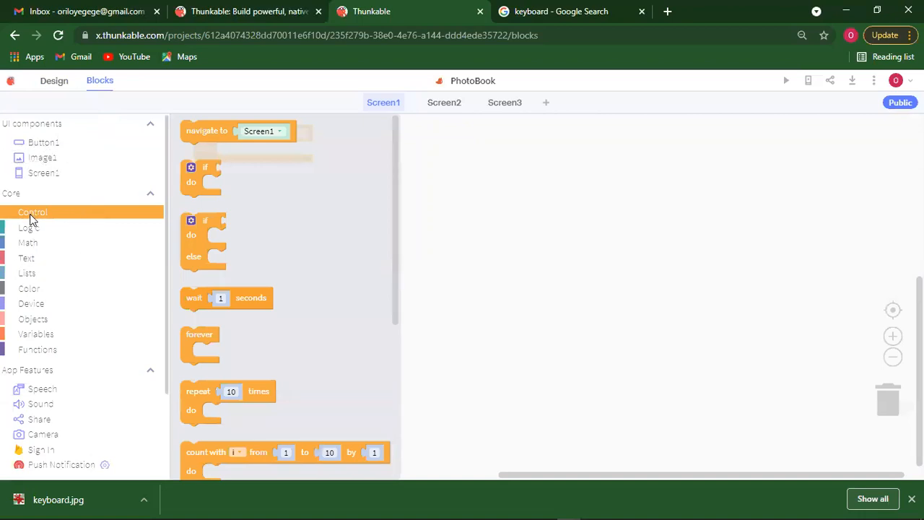
{"action": "left_click", "coordinate": [190, 134]}
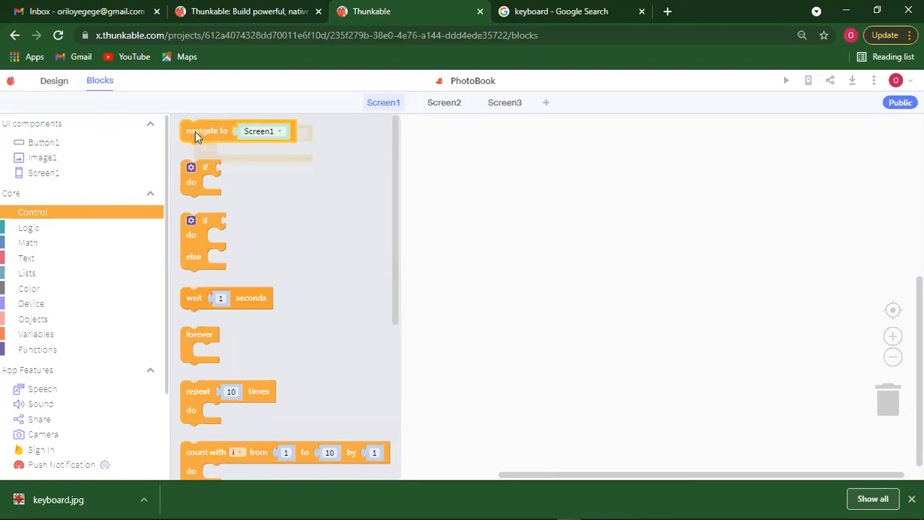
{"action": "left_click_drag", "start_coordinate": [196, 134], "coordinate": [236, 153]}
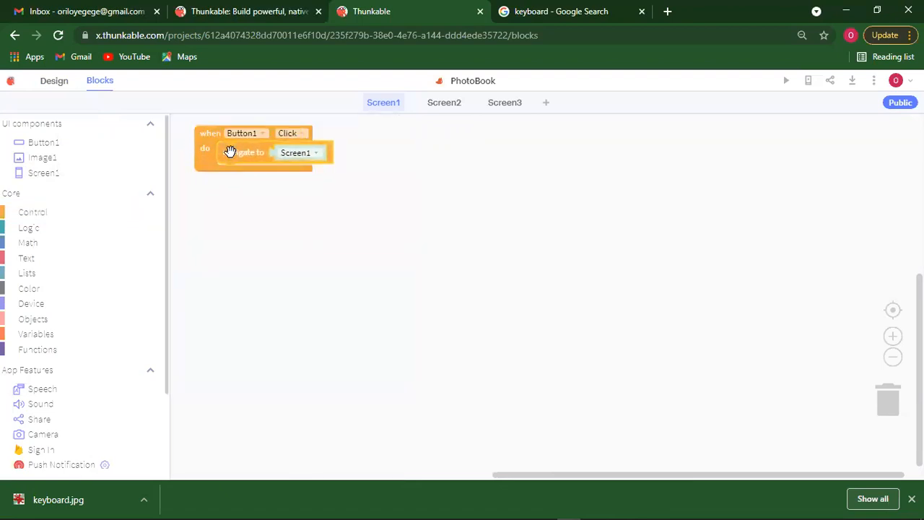
{"action": "left_click", "coordinate": [318, 159]}
{"action": "left_click", "coordinate": [304, 179]}
Step: Return to the app design and add a button below the system unit picture on Screen2
{"action": "left_click", "coordinate": [54, 82]}
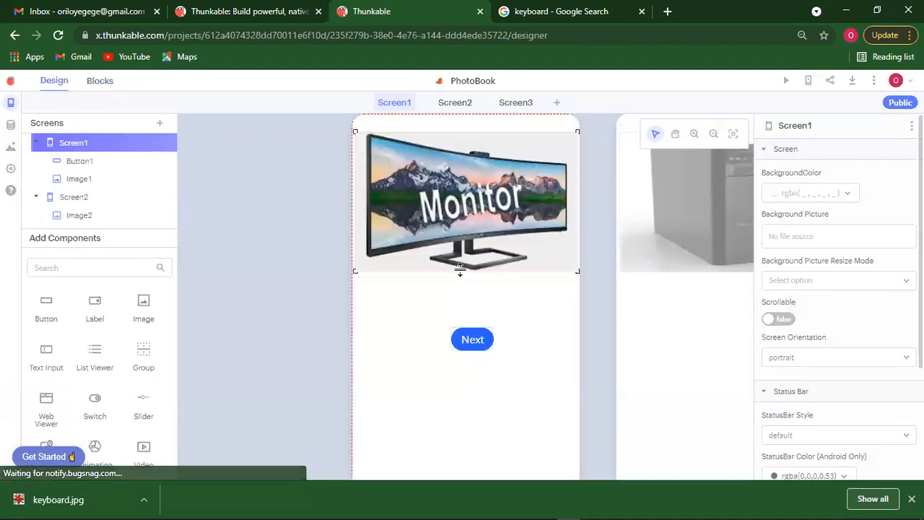
{"action": "left_click", "coordinate": [455, 106]}
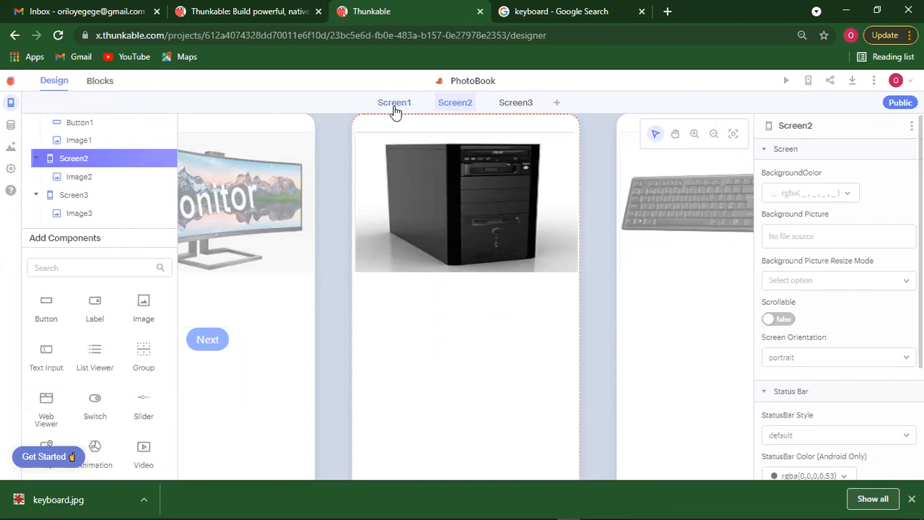
{"action": "left_click", "coordinate": [480, 268]}
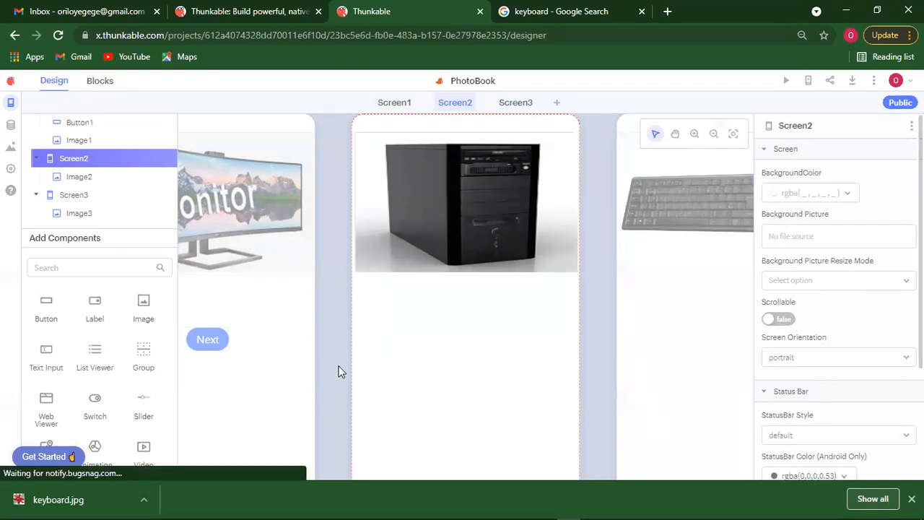
{"action": "left_click_drag", "start_coordinate": [49, 311], "coordinate": [463, 337]}
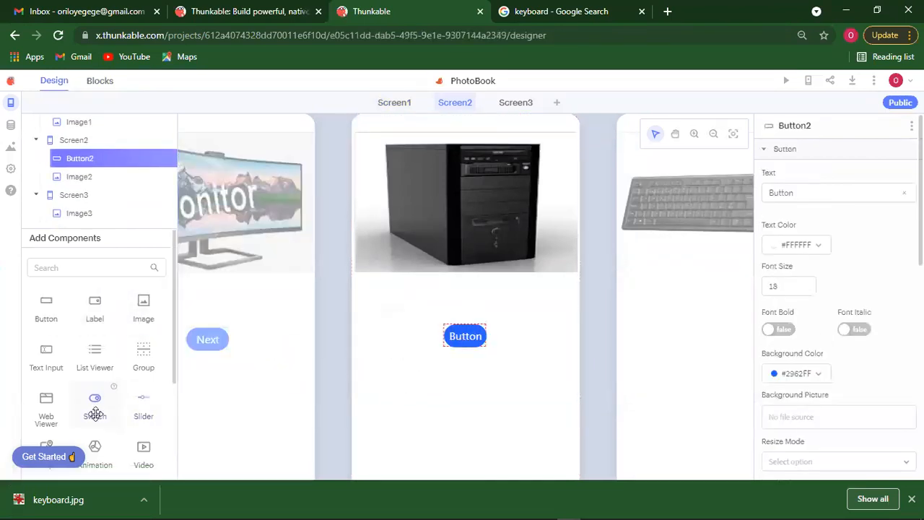
Step: Add a second button to Screen2 and arrange both buttons side by side below the system unit picture
{"action": "left_click_drag", "start_coordinate": [61, 303], "coordinate": [453, 354]}
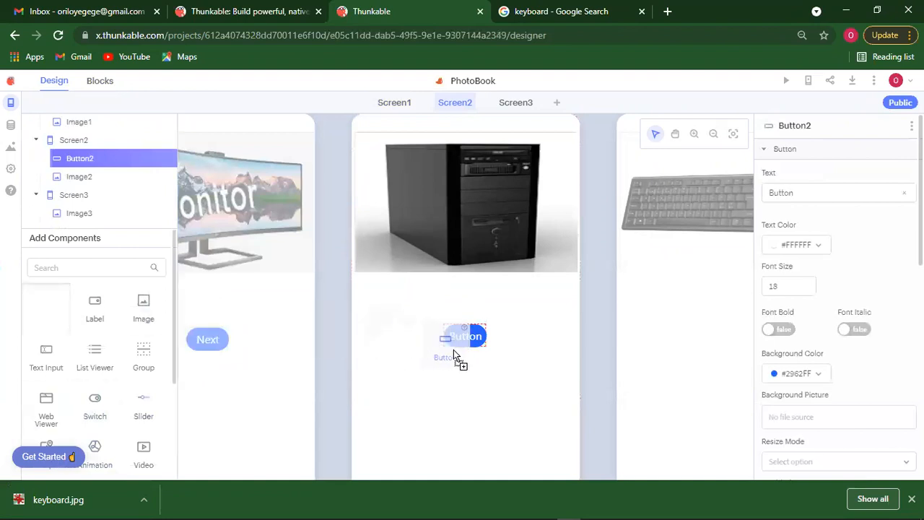
{"action": "left_click_drag", "start_coordinate": [495, 377], "coordinate": [453, 349]}
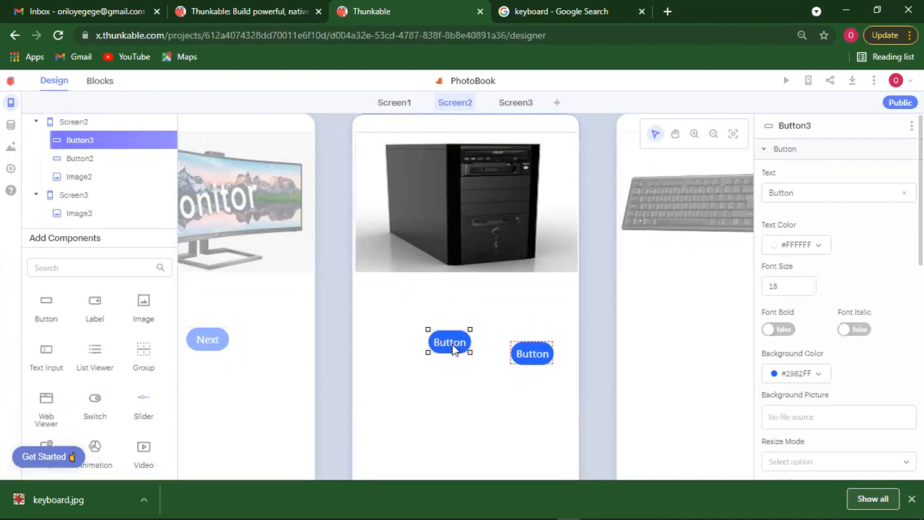
{"action": "left_click_drag", "start_coordinate": [517, 351], "coordinate": [485, 346]}
{"action": "left_click", "coordinate": [464, 389]}
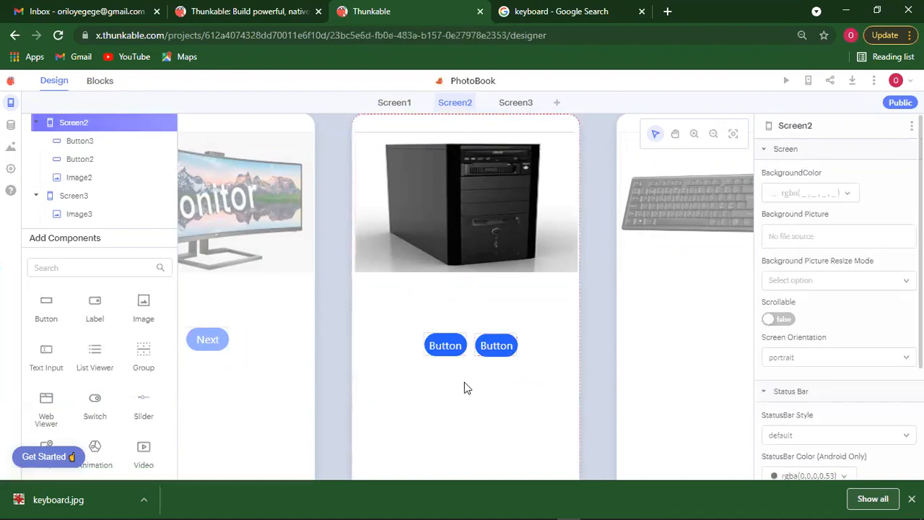
Step: Set the text of Screen2's left button to "Prev" and of its right button to "Next"
{"action": "left_click", "coordinate": [443, 347]}
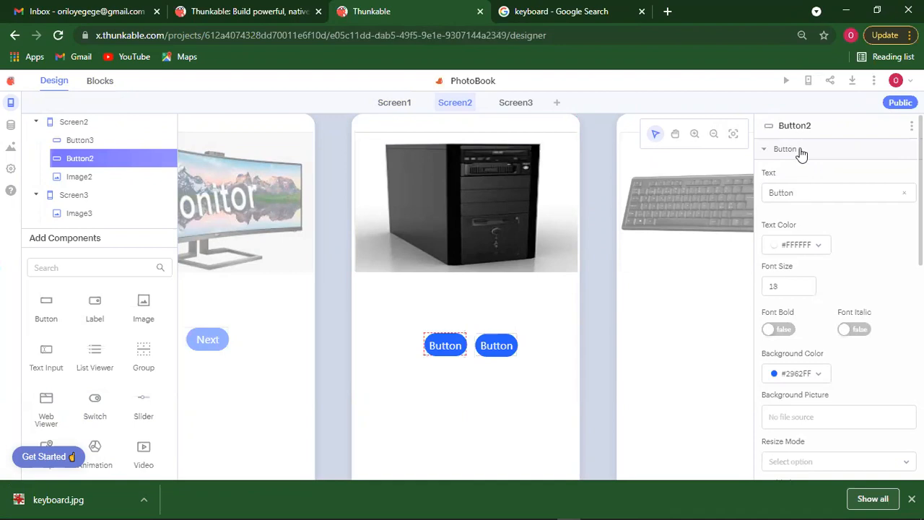
{"action": "left_click_drag", "start_coordinate": [805, 191], "coordinate": [766, 190]}
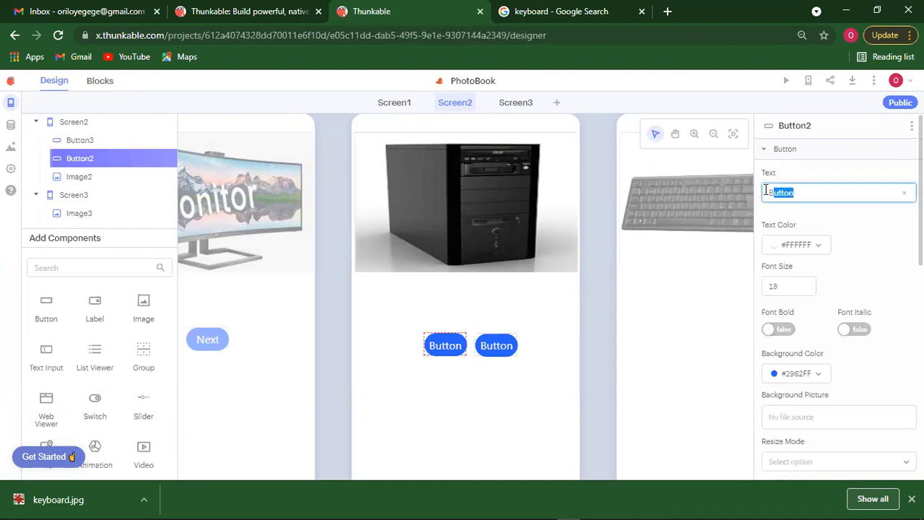
{"action": "type", "text": "Prev"}
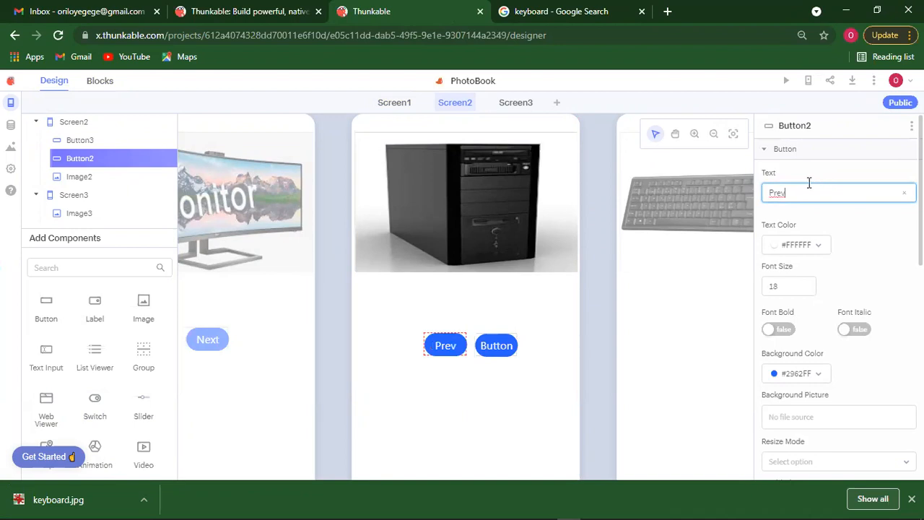
{"action": "left_click", "coordinate": [493, 348]}
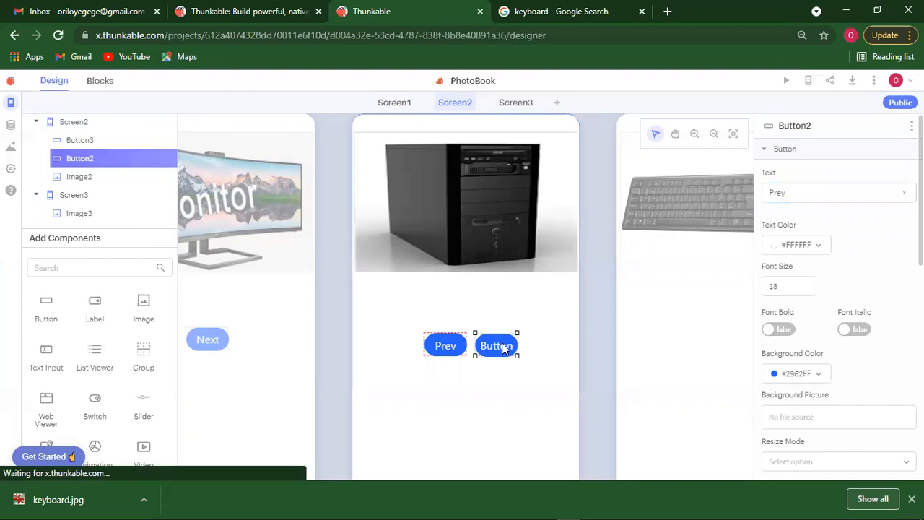
{"action": "left_click", "coordinate": [803, 194]}
{"action": "double_click", "coordinate": [801, 193]}
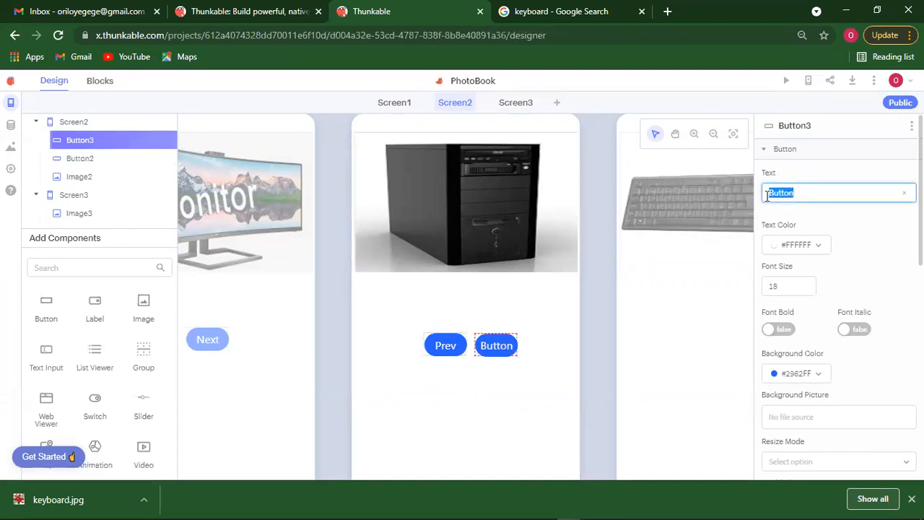
{"action": "type", "text": "Next"}
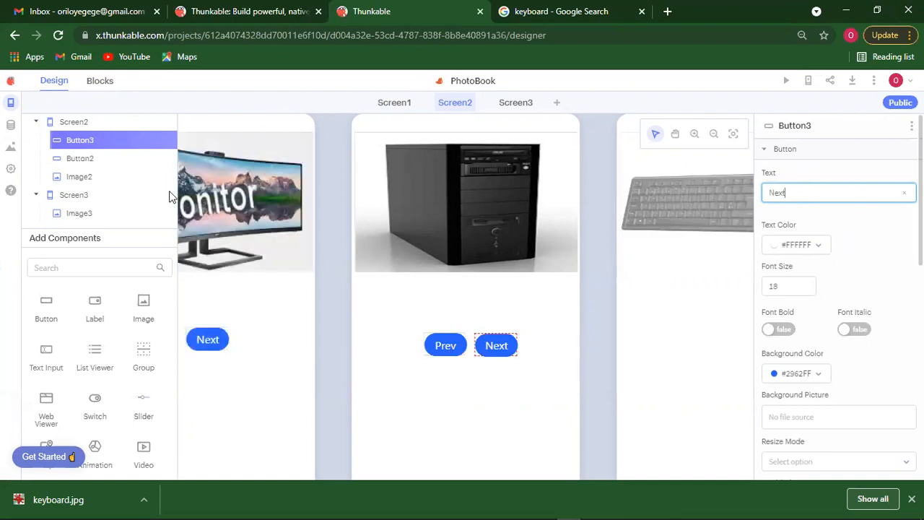
Step: In Screen2's blocks, place a "when Button2 Click" event containing a "navigate to Screen1" block
{"action": "left_click", "coordinate": [99, 81]}
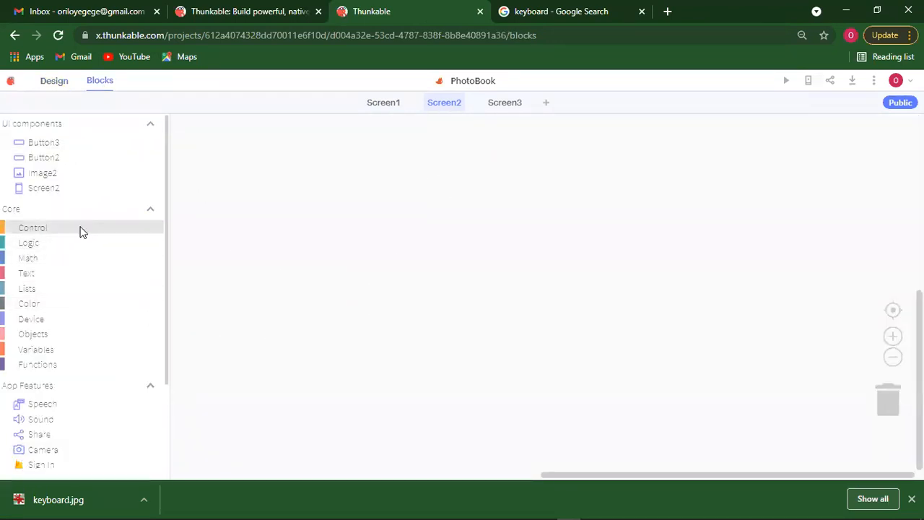
{"action": "left_click", "coordinate": [43, 162]}
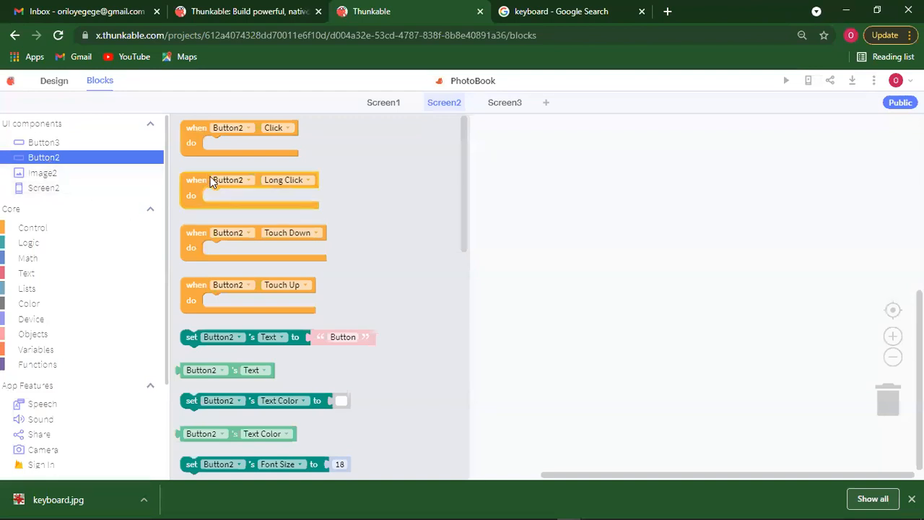
{"action": "left_click_drag", "start_coordinate": [192, 146], "coordinate": [213, 147]}
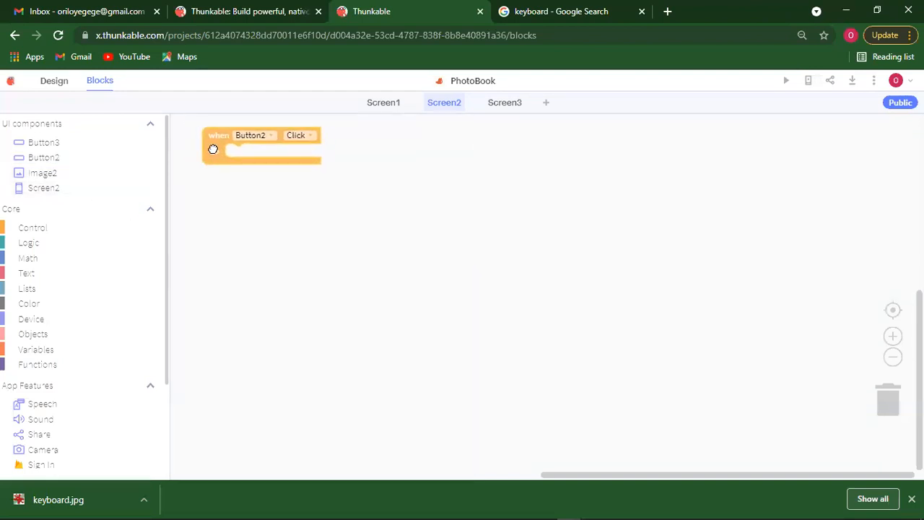
{"action": "left_click", "coordinate": [46, 229]}
{"action": "left_click", "coordinate": [200, 133]}
{"action": "left_click_drag", "start_coordinate": [204, 130], "coordinate": [248, 154]}
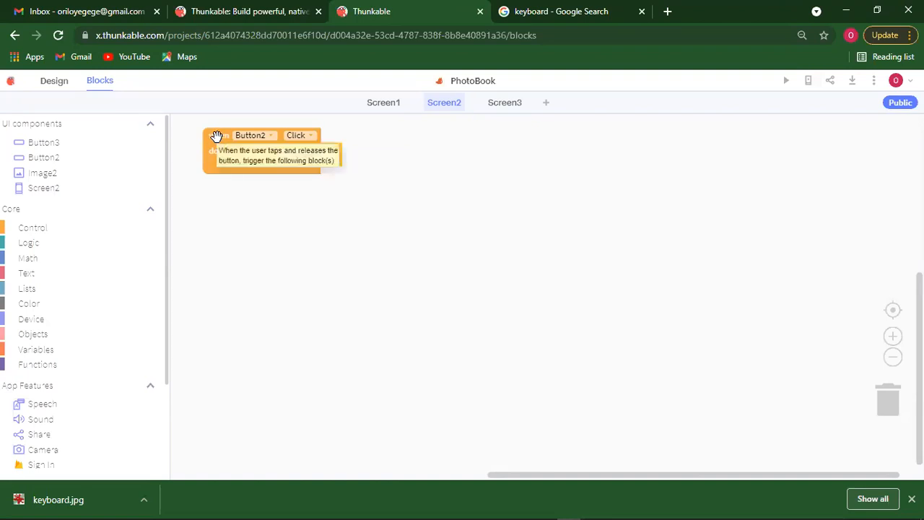
Step: Duplicate the Button2 Click block below the original and set the copy to Button3 with Screen3 as its navigation target
{"action": "left_click", "coordinate": [48, 159]}
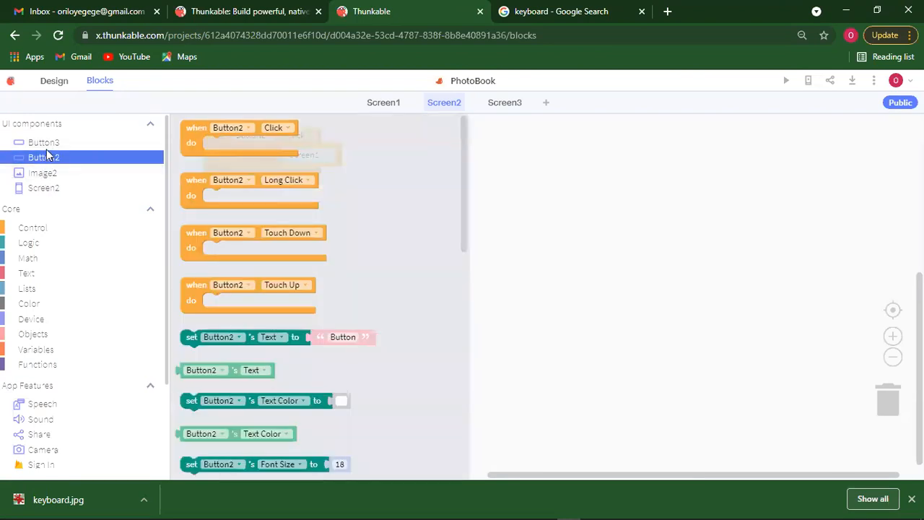
{"action": "left_click", "coordinate": [45, 160]}
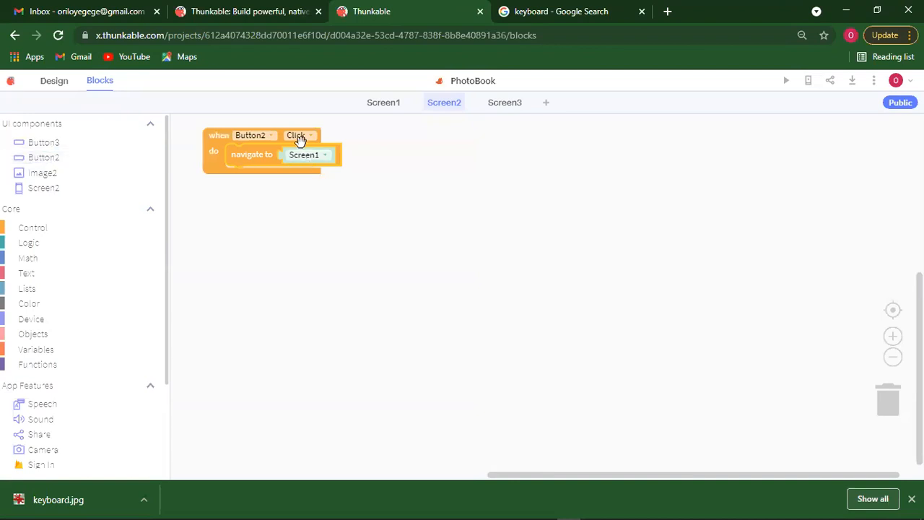
{"action": "right_click", "coordinate": [218, 135]}
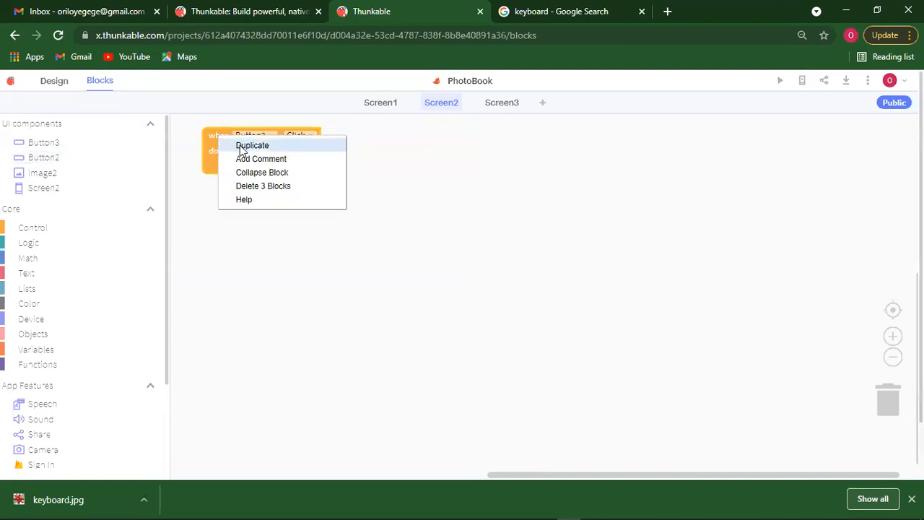
{"action": "left_click", "coordinate": [238, 142]}
{"action": "left_click_drag", "start_coordinate": [232, 161], "coordinate": [217, 197]}
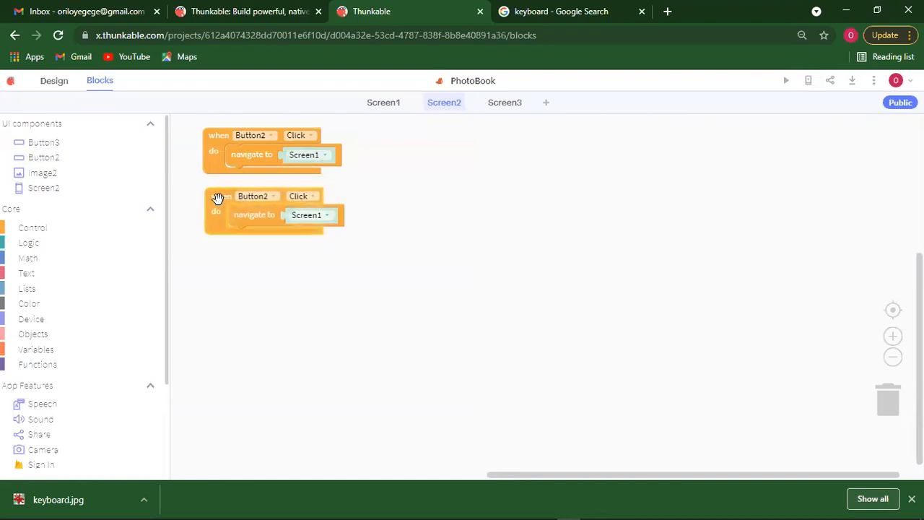
{"action": "left_click", "coordinate": [273, 198]}
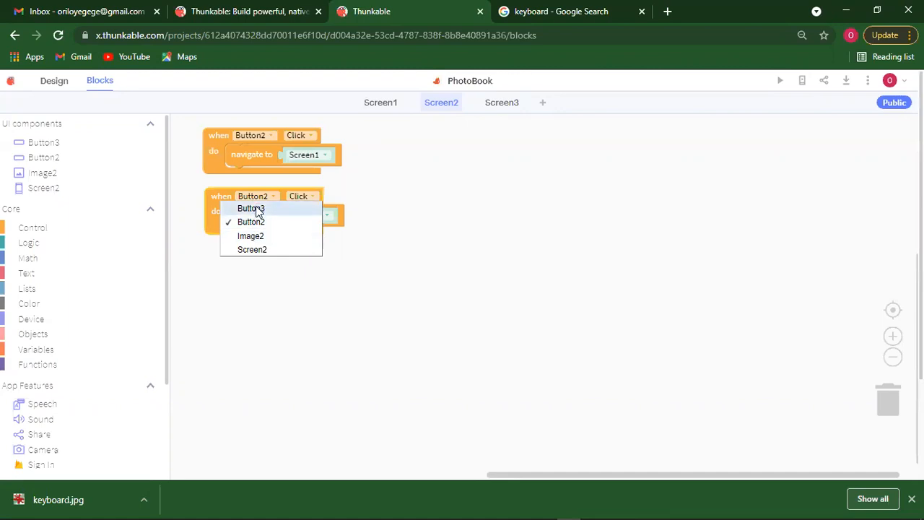
{"action": "left_click", "coordinate": [257, 210]}
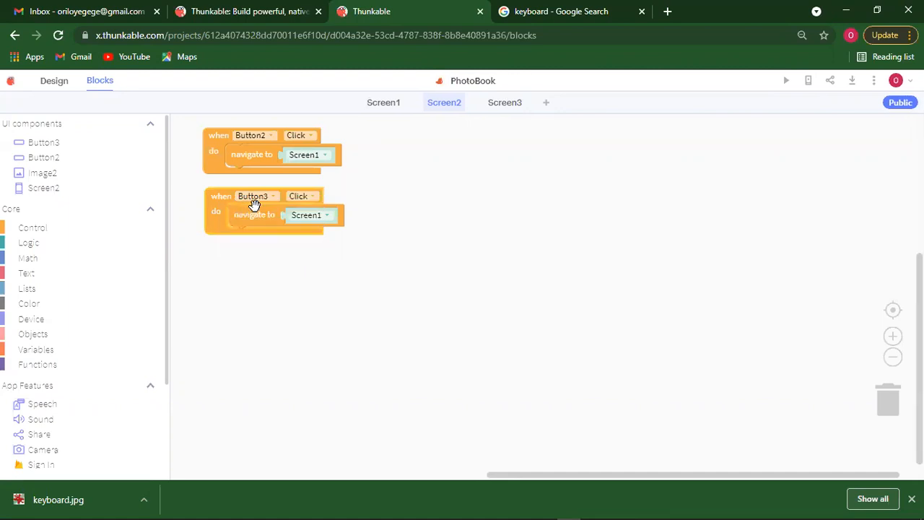
{"action": "left_click", "coordinate": [324, 215]}
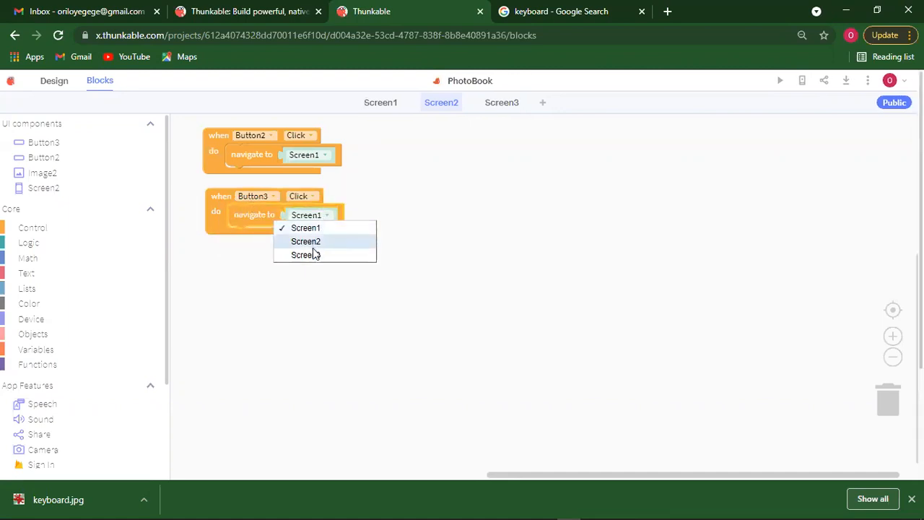
{"action": "left_click", "coordinate": [315, 255]}
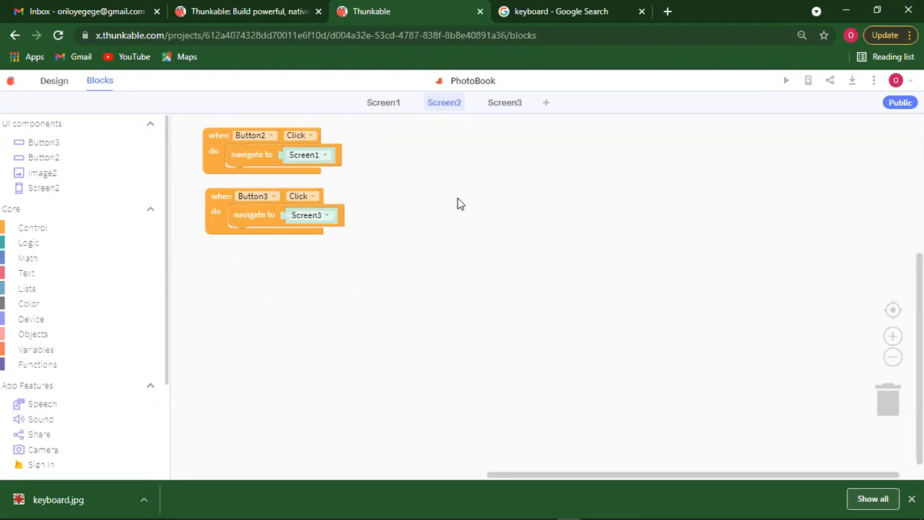
Step: Switch to the design of Screen3 and add a button below the keyboard picture
{"action": "left_click", "coordinate": [506, 104]}
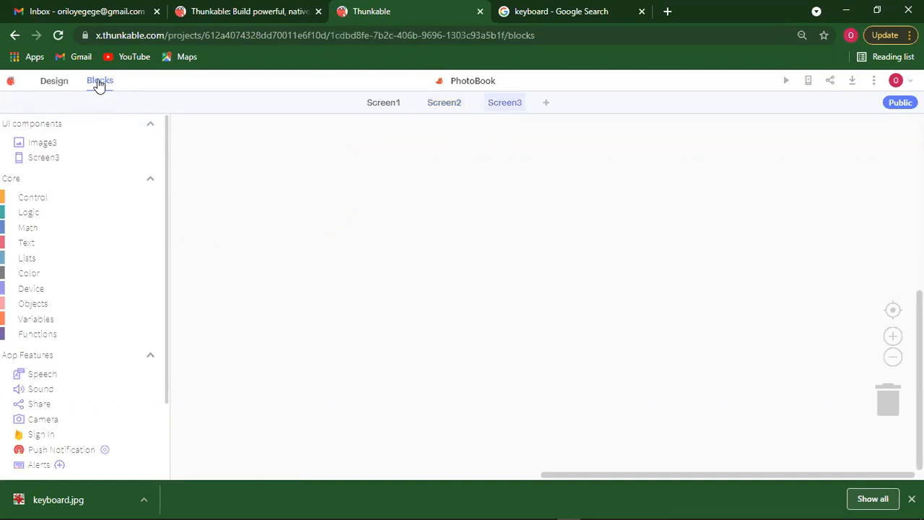
{"action": "left_click", "coordinate": [51, 82]}
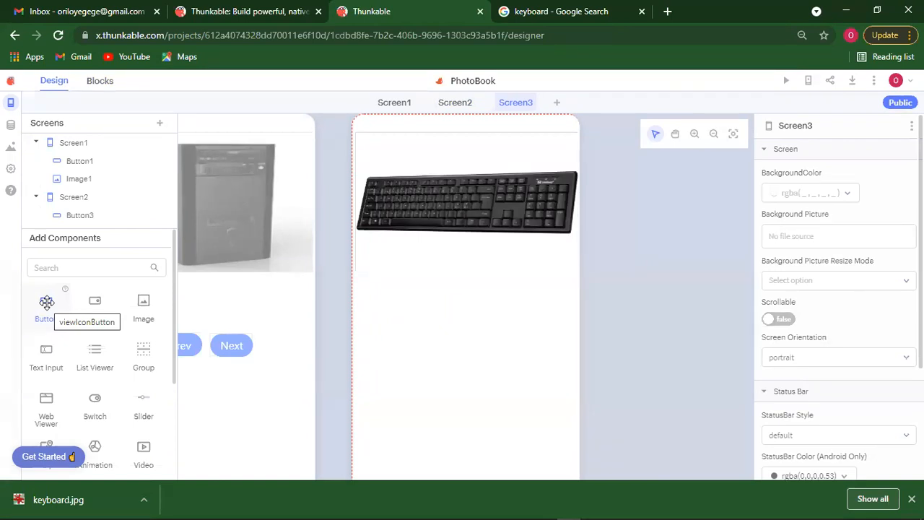
{"action": "left_click_drag", "start_coordinate": [46, 301], "coordinate": [454, 306]}
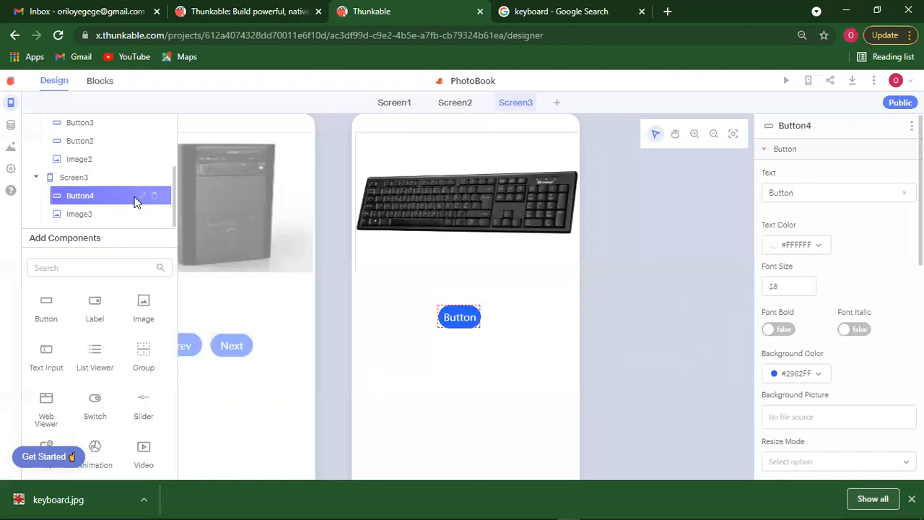
Step: Set the text of the button on Screen3 to "Prev"
{"action": "left_click", "coordinate": [92, 199]}
{"action": "left_click_drag", "start_coordinate": [800, 196], "coordinate": [769, 193]}
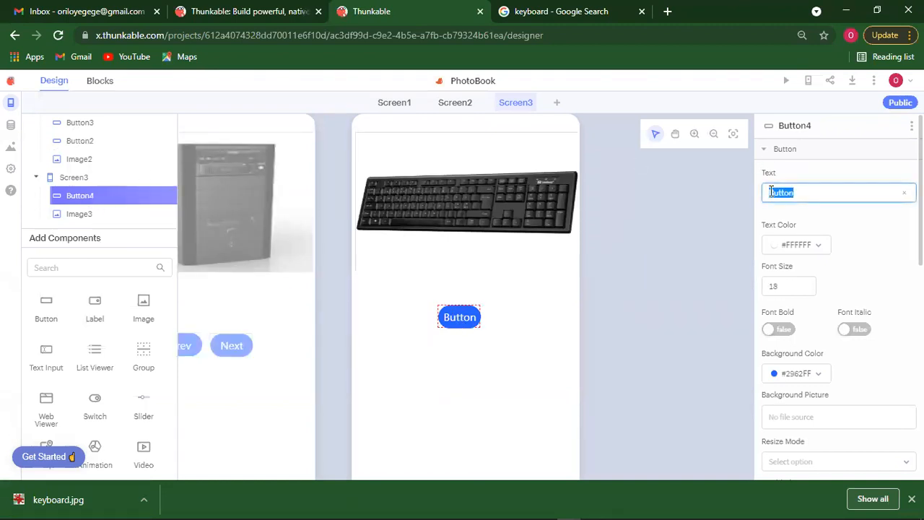
{"action": "type", "text": "Pev"}
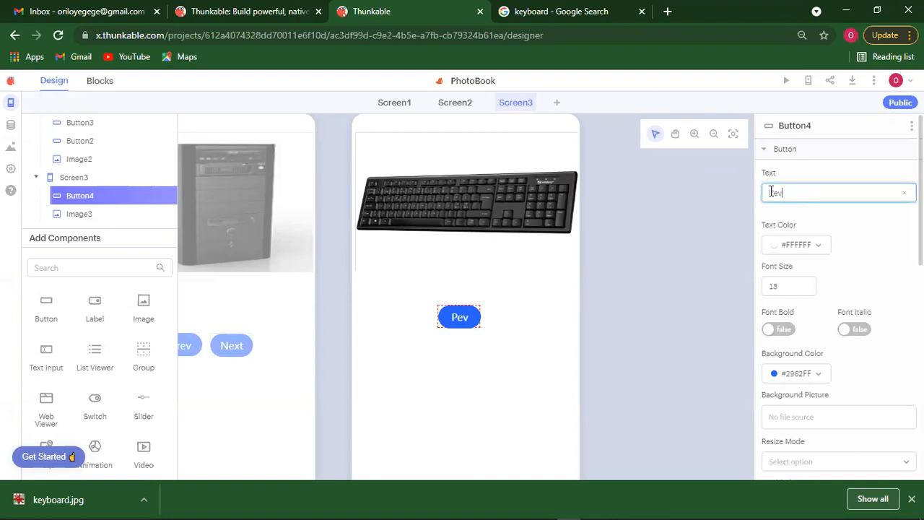
{"action": "key", "text": "BackSpace"}
{"action": "key", "text": "BackSpace"}
{"action": "type", "text": "rev"}
Step: In Screen3's blocks, place a "when Button4 Click" event containing a "navigate to" block targeting Screen2
{"action": "left_click", "coordinate": [112, 82]}
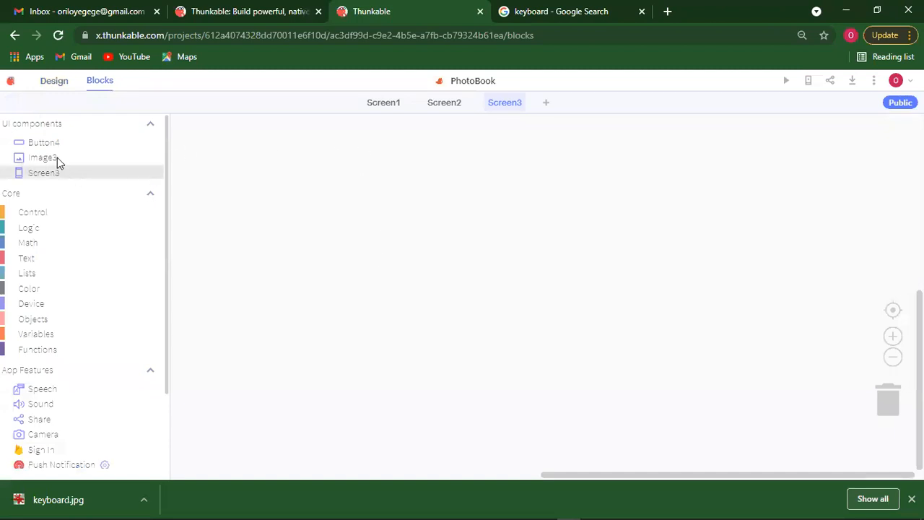
{"action": "left_click", "coordinate": [45, 143]}
{"action": "left_click_drag", "start_coordinate": [188, 138], "coordinate": [218, 150]}
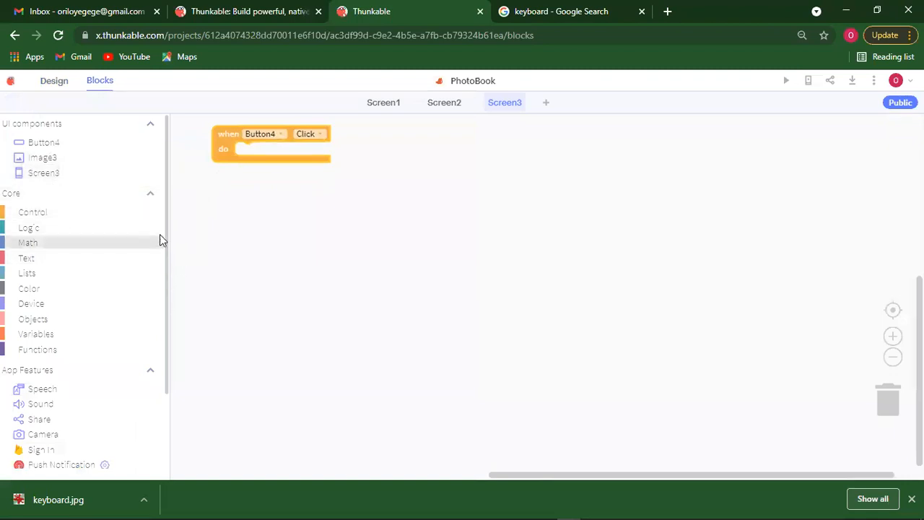
{"action": "left_click", "coordinate": [30, 211]}
{"action": "left_click_drag", "start_coordinate": [190, 129], "coordinate": [246, 153]}
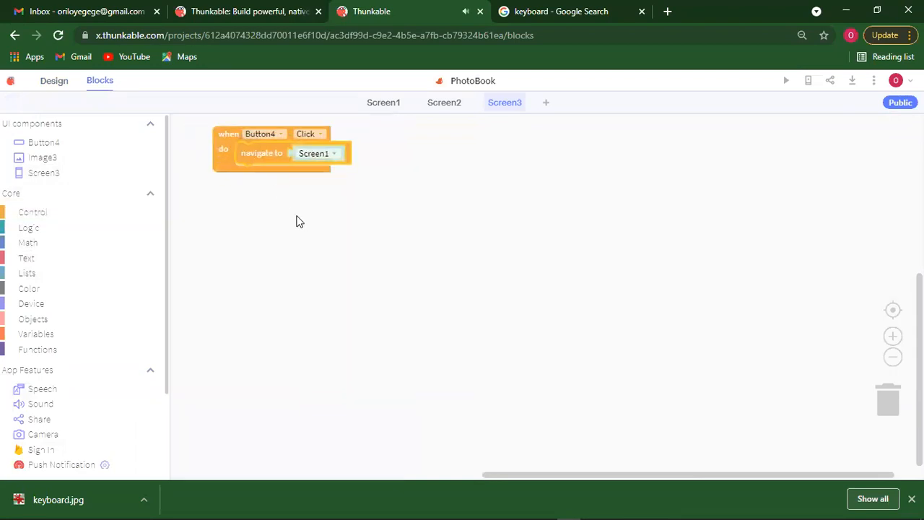
{"action": "left_click", "coordinate": [336, 153]}
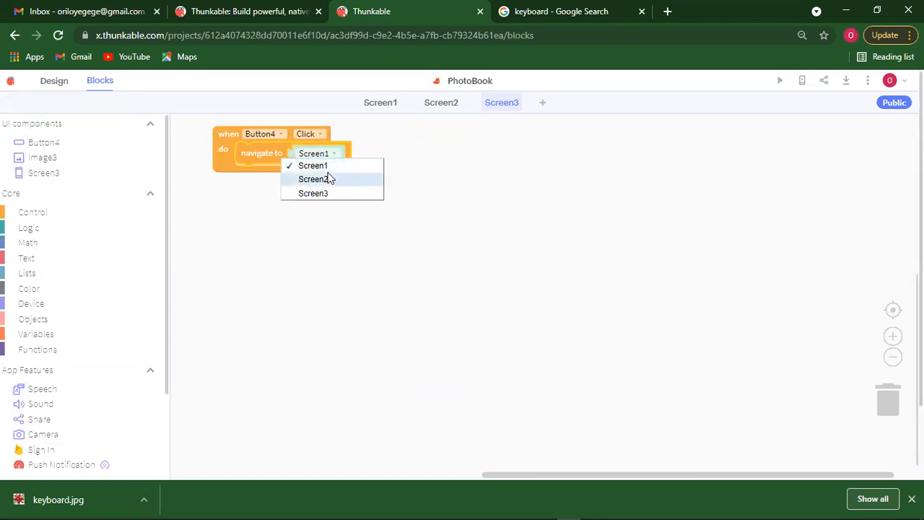
{"action": "left_click", "coordinate": [327, 180]}
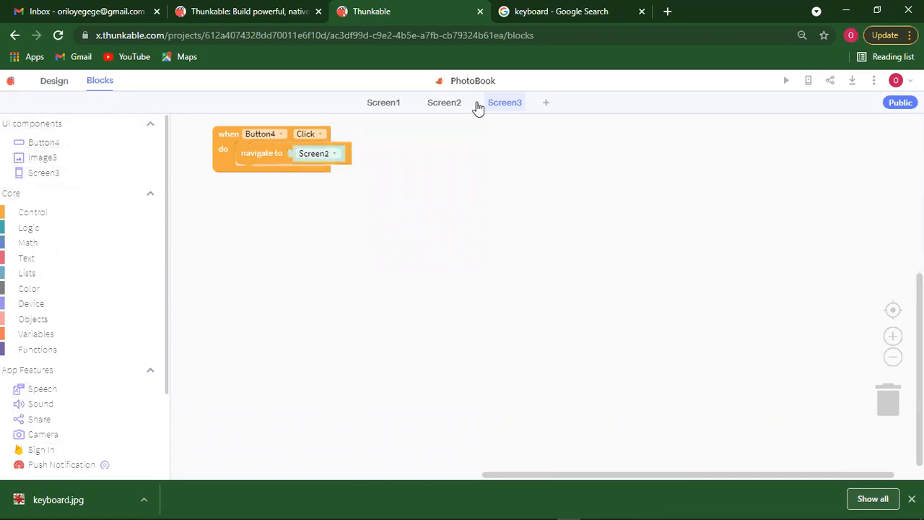
Step: Preview the app from Screen3 and test the Prev button there and the Next button on the system unit screen
{"action": "left_click", "coordinate": [786, 81]}
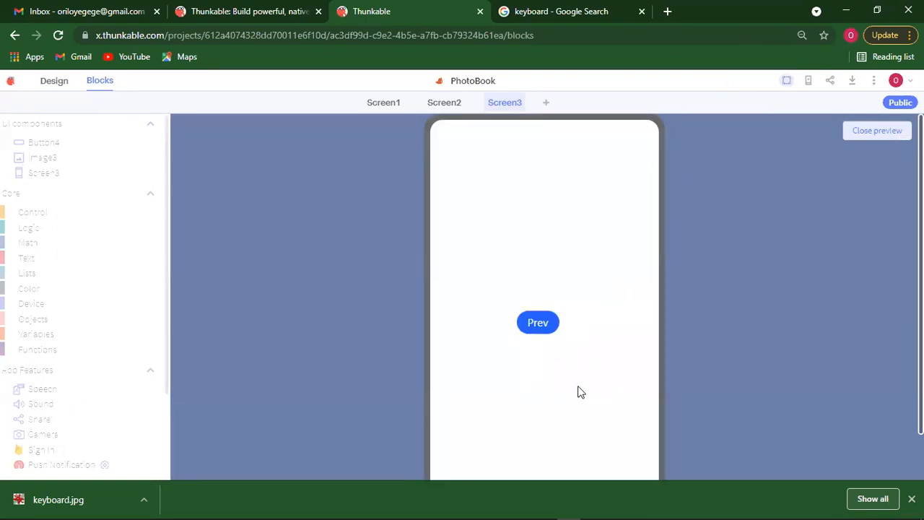
{"action": "left_click", "coordinate": [539, 324]}
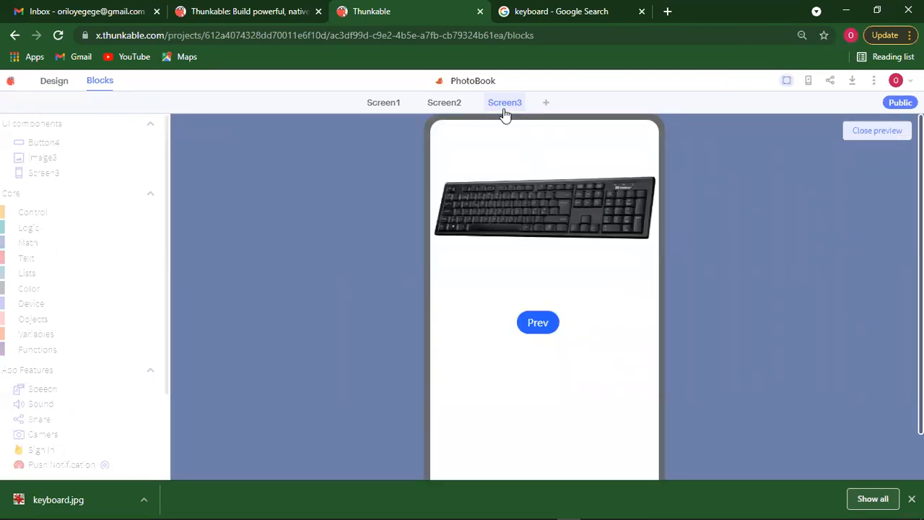
{"action": "left_click", "coordinate": [537, 325]}
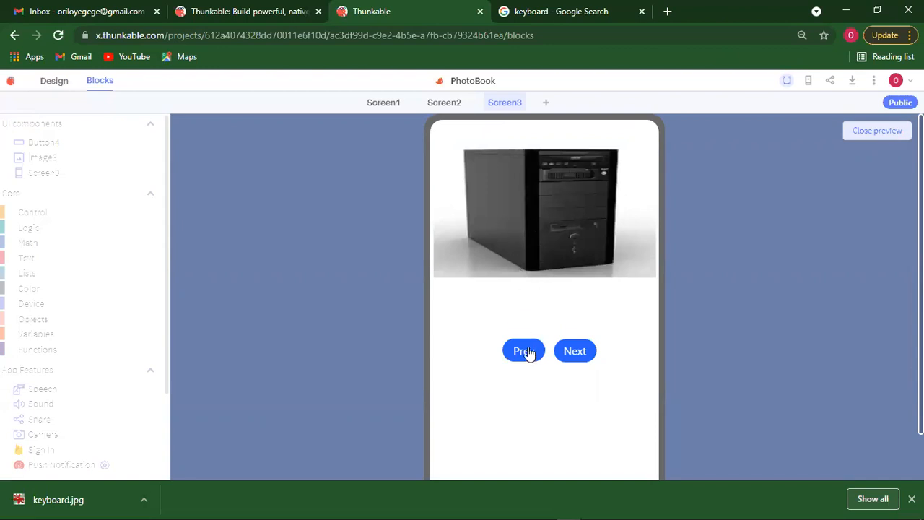
{"action": "left_click", "coordinate": [582, 352]}
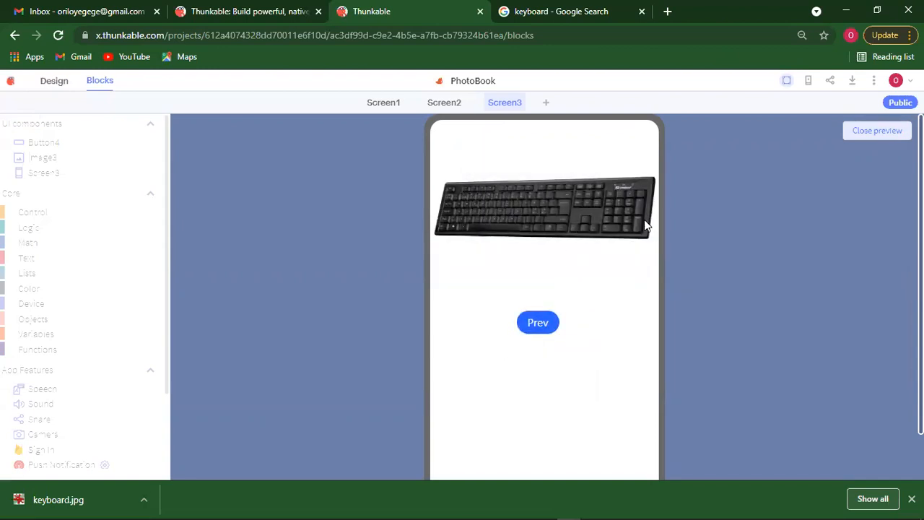
Step: Test the Prev and Next buttons in the preview by moving from the keyboard screen to the monitor screen and back twice
{"action": "left_click", "coordinate": [539, 321]}
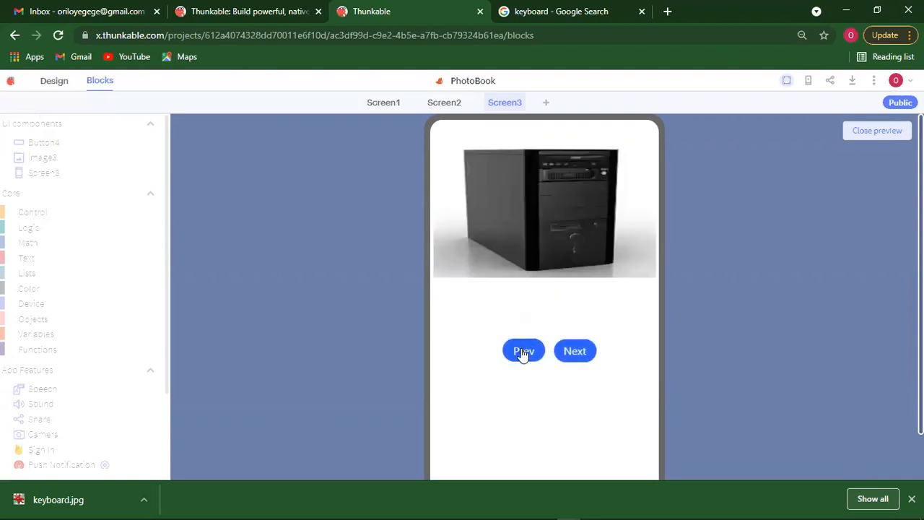
{"action": "left_click", "coordinate": [524, 351]}
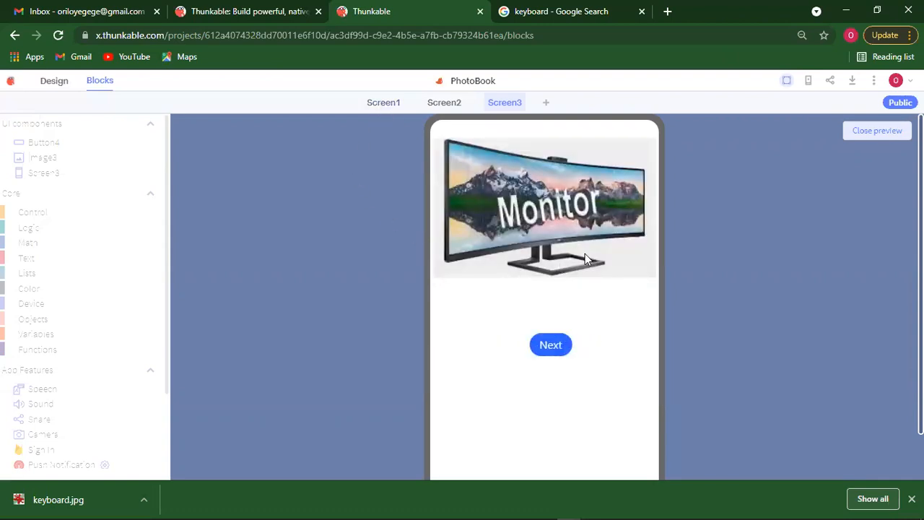
{"action": "left_click", "coordinate": [552, 345]}
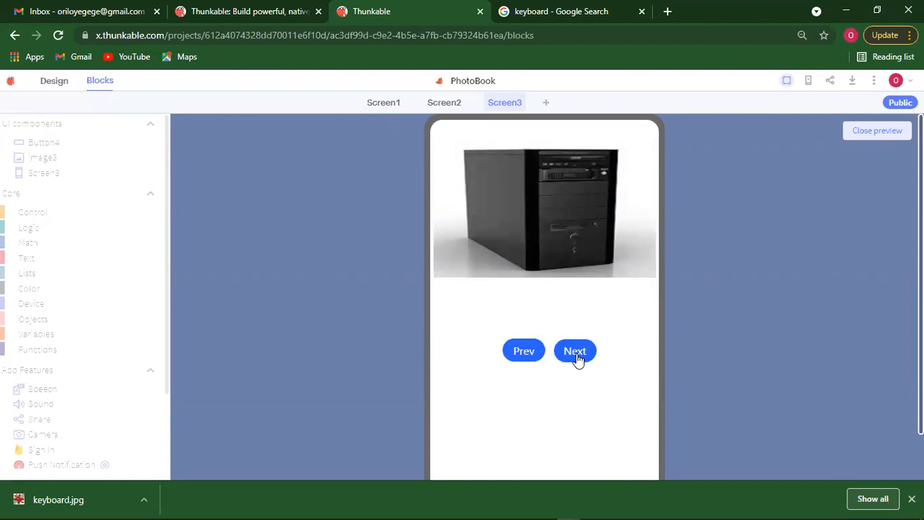
{"action": "left_click", "coordinate": [563, 351]}
{"action": "left_click", "coordinate": [538, 327]}
{"action": "left_click", "coordinate": [522, 352]}
{"action": "left_click", "coordinate": [554, 347]}
{"action": "left_click", "coordinate": [572, 351]}
Step: Return from the keyboard screen to the monitor screen and switch repeatedly between the monitor and system unit screens in the preview
{"action": "left_click", "coordinate": [536, 329]}
{"action": "left_click", "coordinate": [531, 359]}
{"action": "left_click", "coordinate": [551, 345]}
{"action": "left_click", "coordinate": [524, 356]}
{"action": "left_click", "coordinate": [553, 351]}
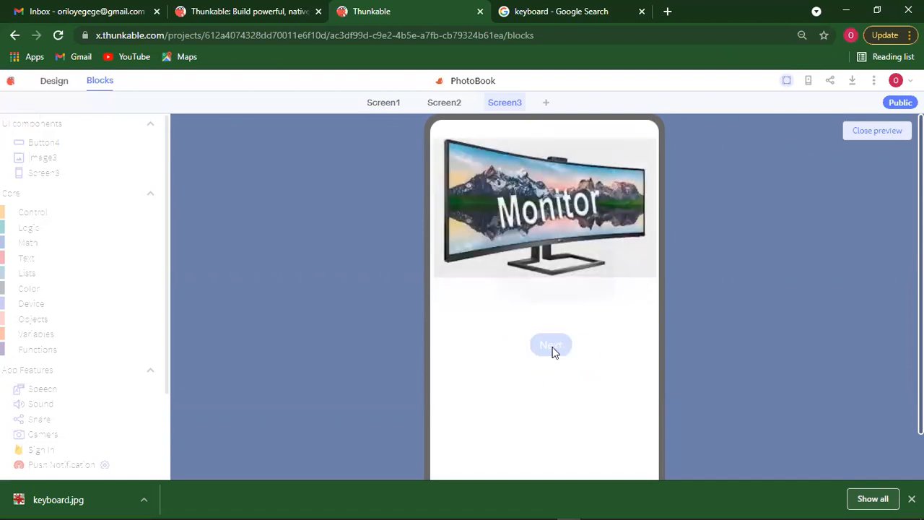
{"action": "left_click", "coordinate": [526, 353]}
{"action": "left_click", "coordinate": [565, 349]}
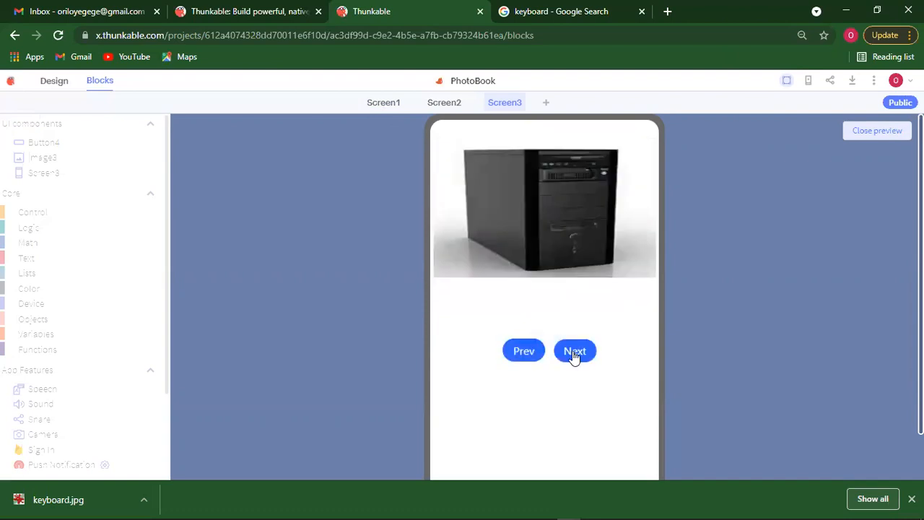
Step: Test the navigation between the system unit and keyboard screens in the preview by alternating their Next and Prev buttons
{"action": "left_click", "coordinate": [577, 354]}
{"action": "left_click", "coordinate": [538, 328]}
{"action": "left_click", "coordinate": [573, 354]}
{"action": "left_click", "coordinate": [541, 333]}
{"action": "left_click", "coordinate": [566, 354]}
{"action": "left_click", "coordinate": [541, 334]}
Step: Switch to the design of Screen3 and test the Prev and Next buttons across all three picture screens in its preview
{"action": "left_click", "coordinate": [53, 80]}
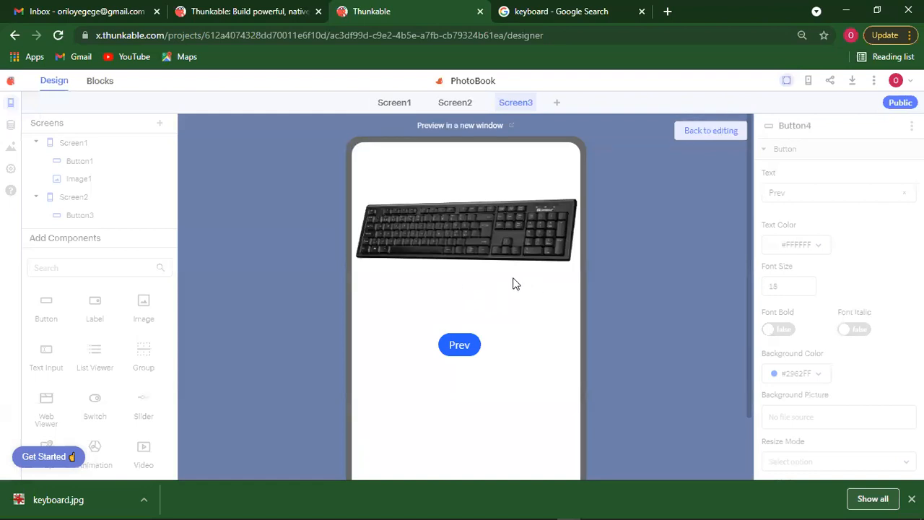
{"action": "left_click", "coordinate": [460, 352]}
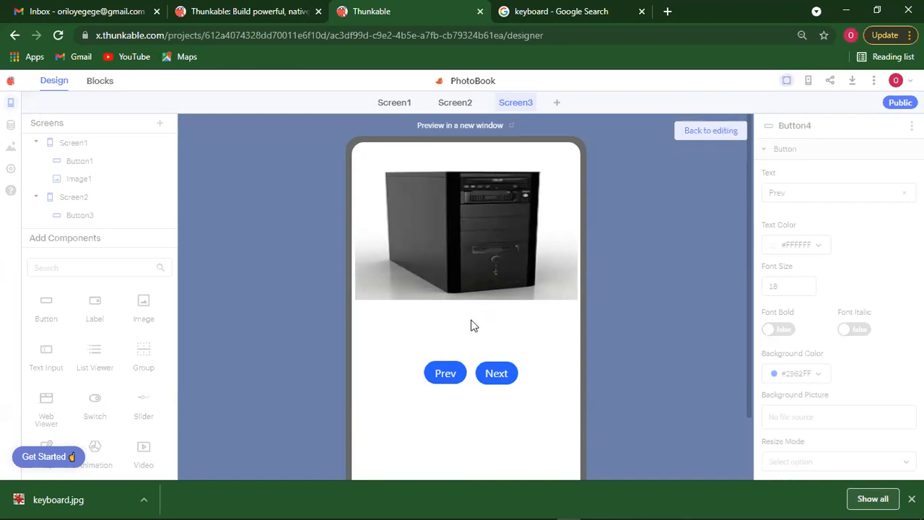
{"action": "left_click", "coordinate": [452, 371]}
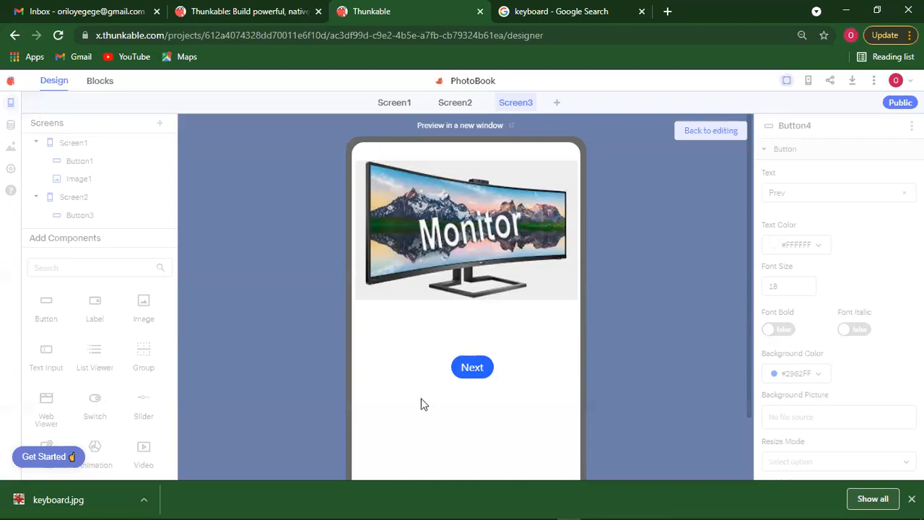
{"action": "left_click", "coordinate": [473, 369]}
{"action": "left_click", "coordinate": [491, 377]}
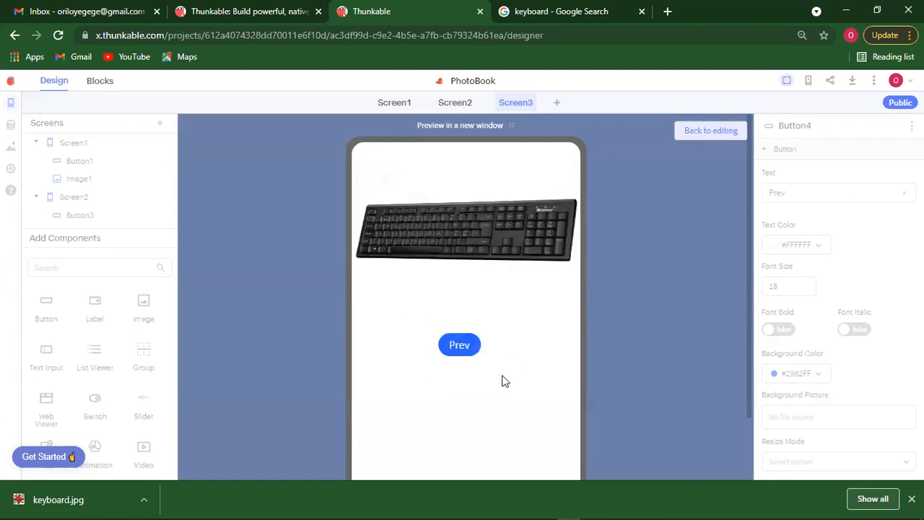
{"action": "left_click", "coordinate": [449, 345]}
{"action": "left_click", "coordinate": [495, 376]}
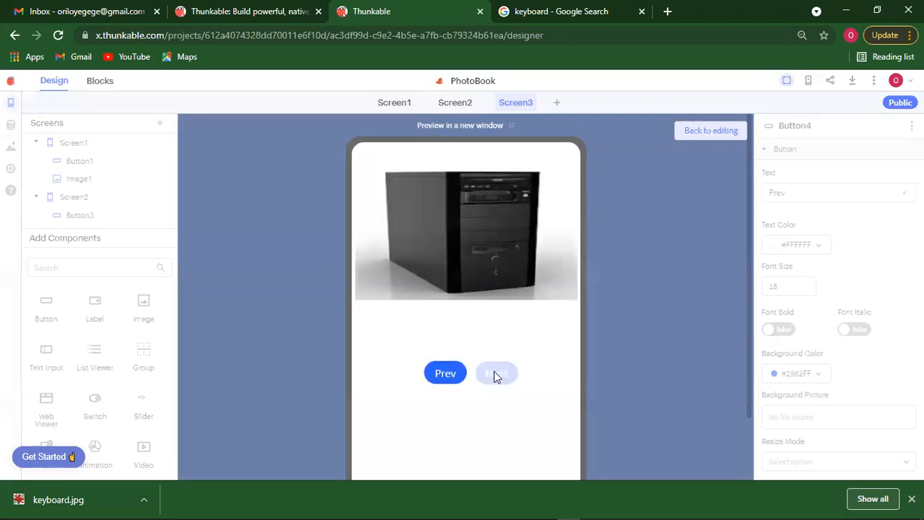
{"action": "left_click", "coordinate": [453, 350]}
{"action": "left_click", "coordinate": [497, 374]}
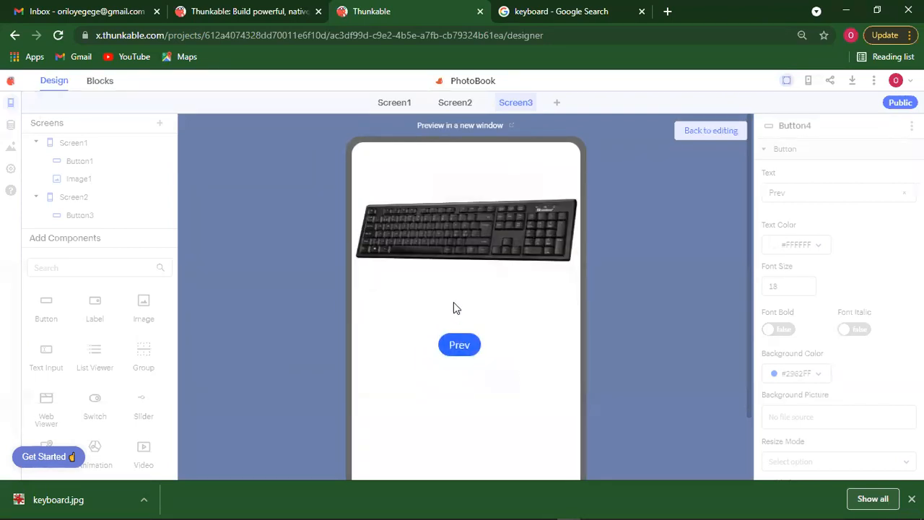